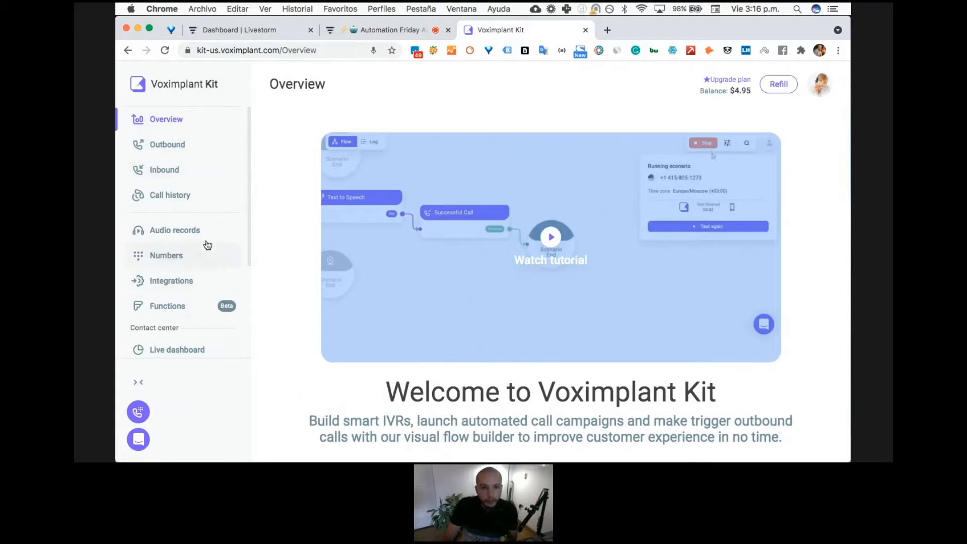
- Create a blank inbound scenario from the template gallery
scroll(207, 237, down, 5)
scroll(210, 225, up, 5)
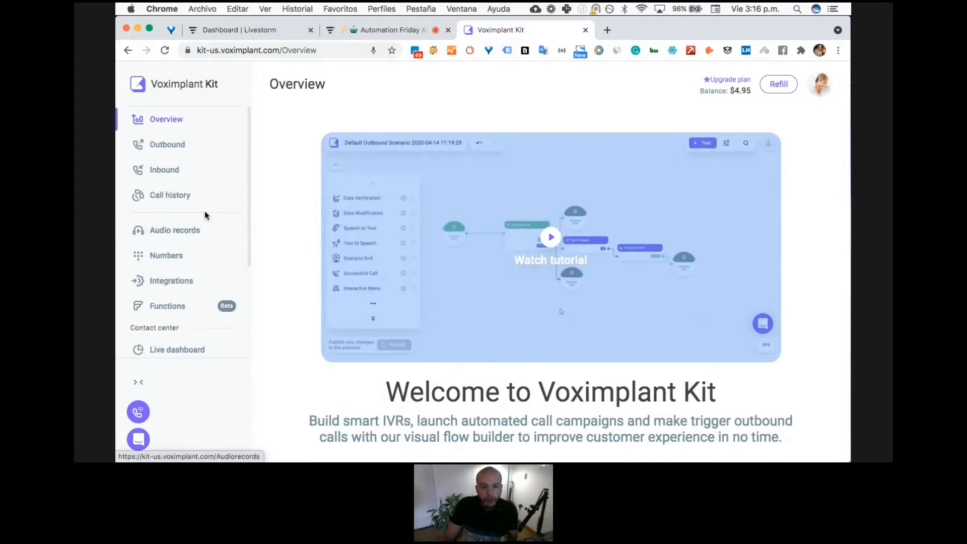
click(208, 173)
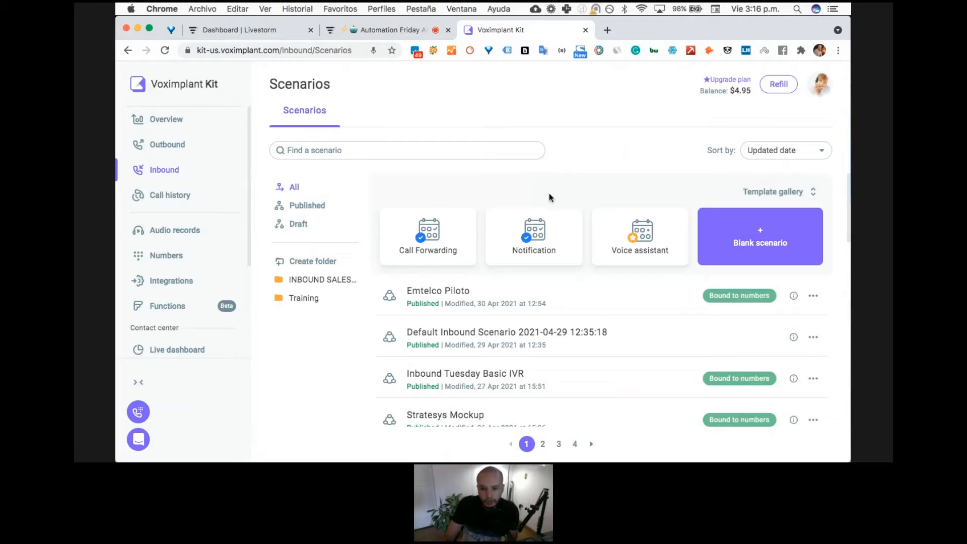
click(775, 191)
click(776, 191)
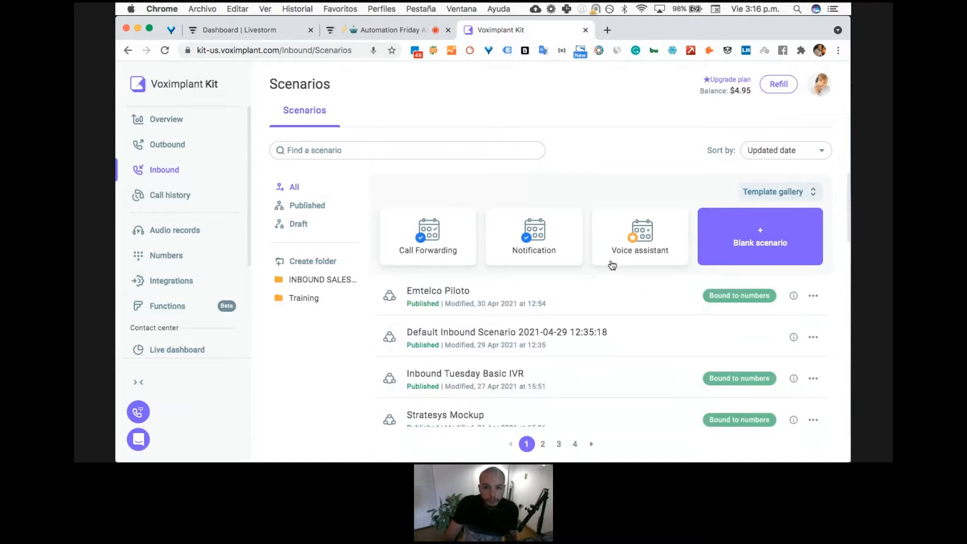
click(766, 195)
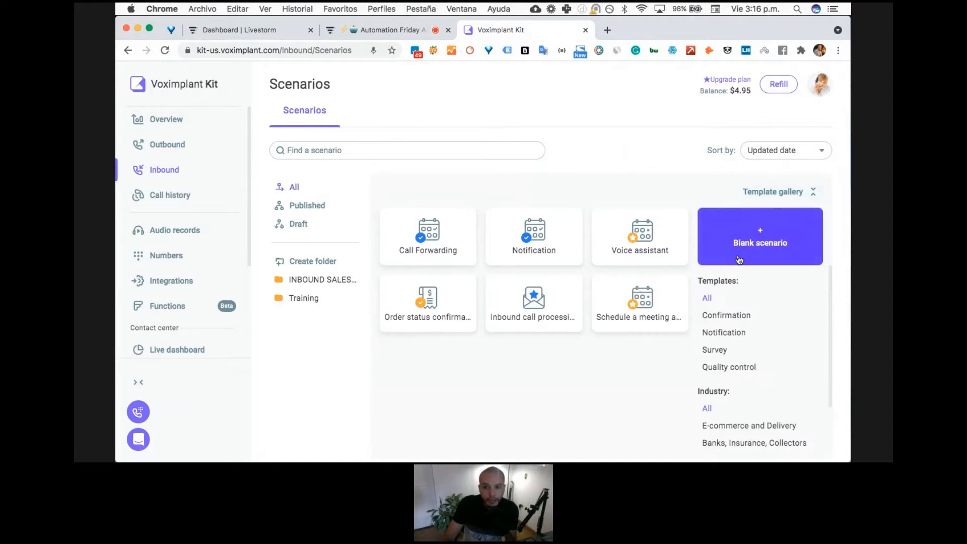
click(782, 244)
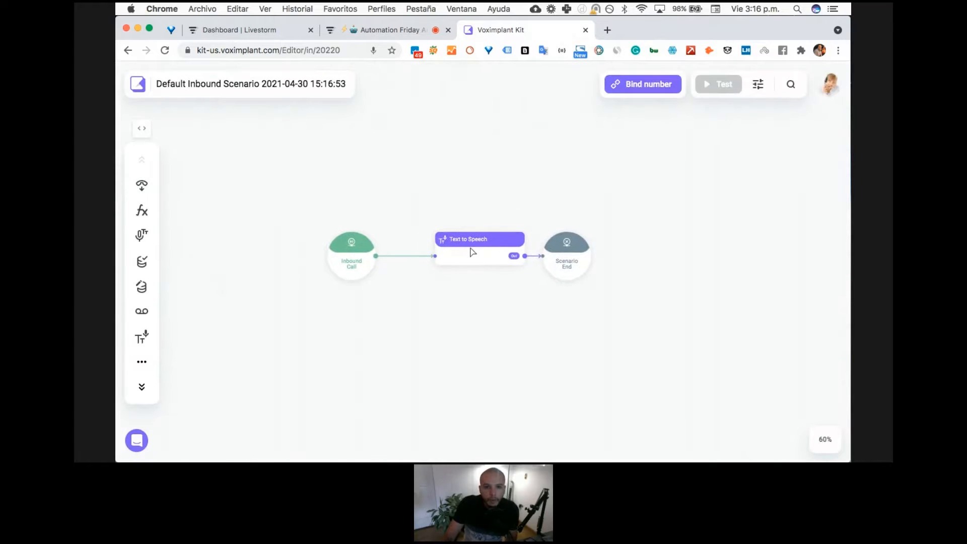
- Delete the Text to Speech block from the new scenario and move the Inbound Call block farther from Scenario End
key(BackSpace)
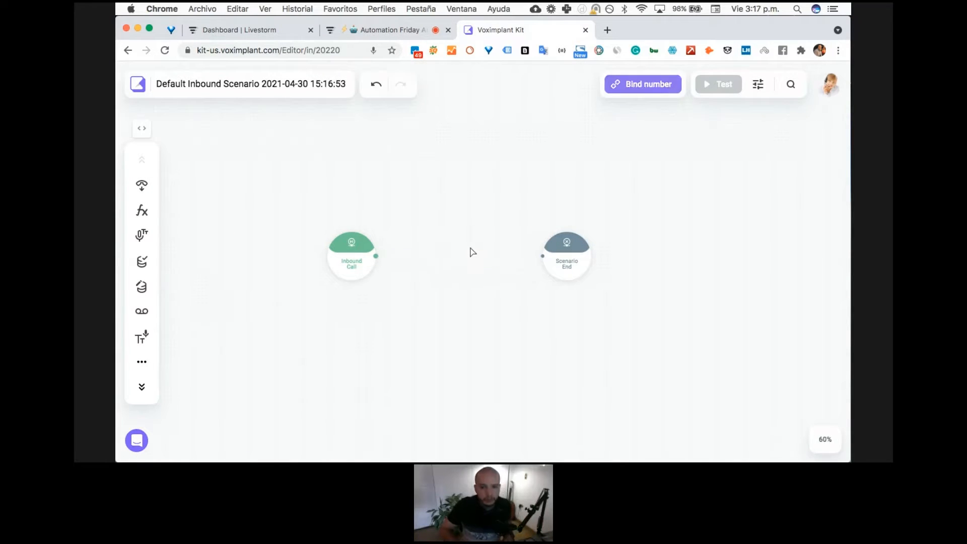
scroll(400, 284, up, 3)
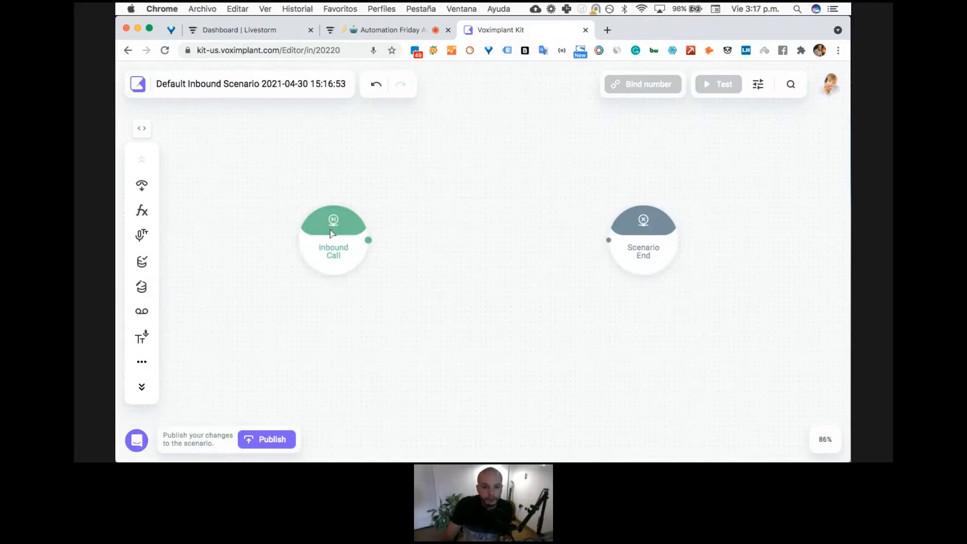
drag(331, 233, 295, 245)
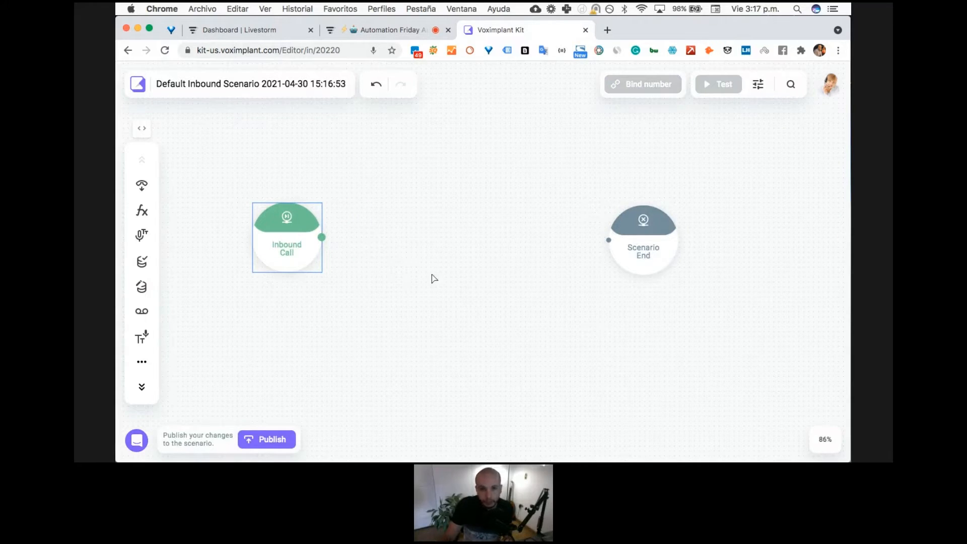
click(300, 85)
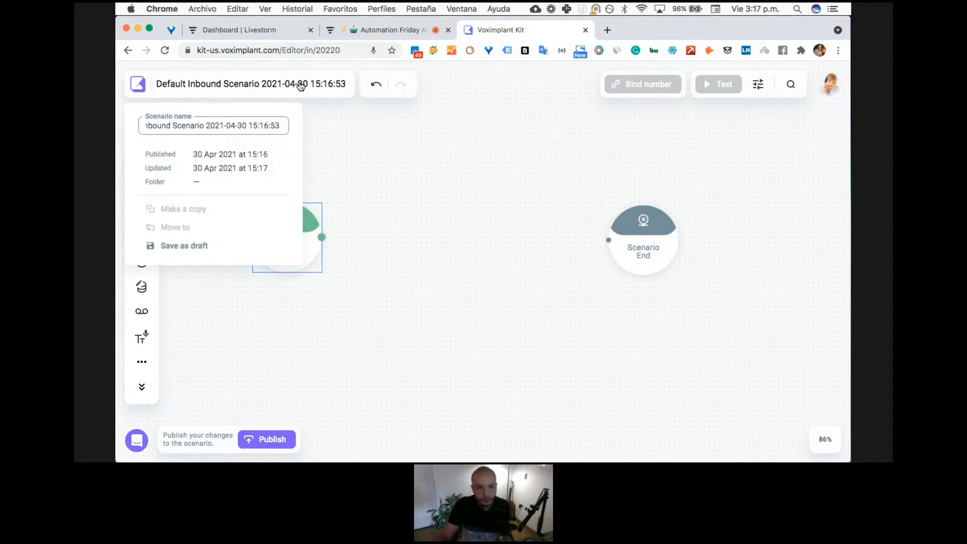
click(367, 250)
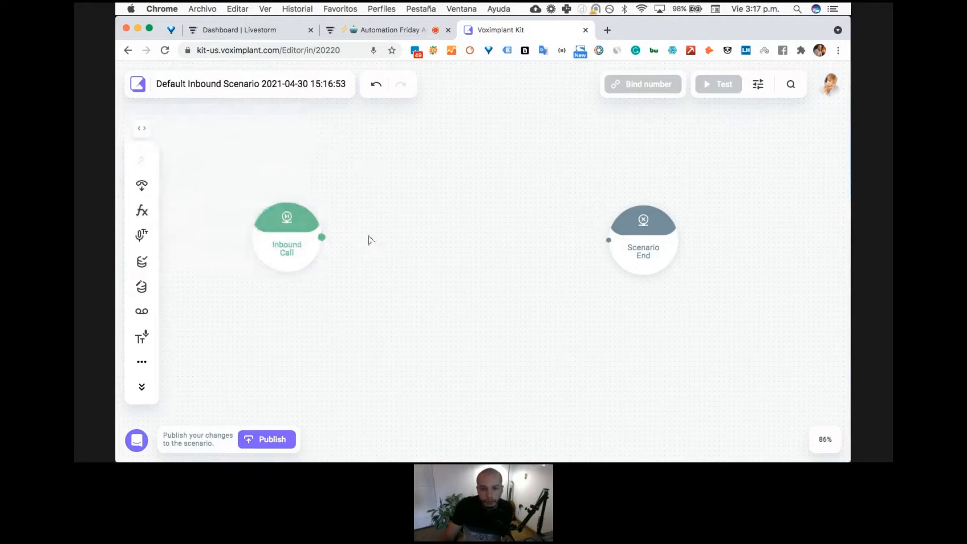
- Add an Interactive Menu block between Inbound Call and Scenario End and connect the Inbound Call output to it
click(140, 135)
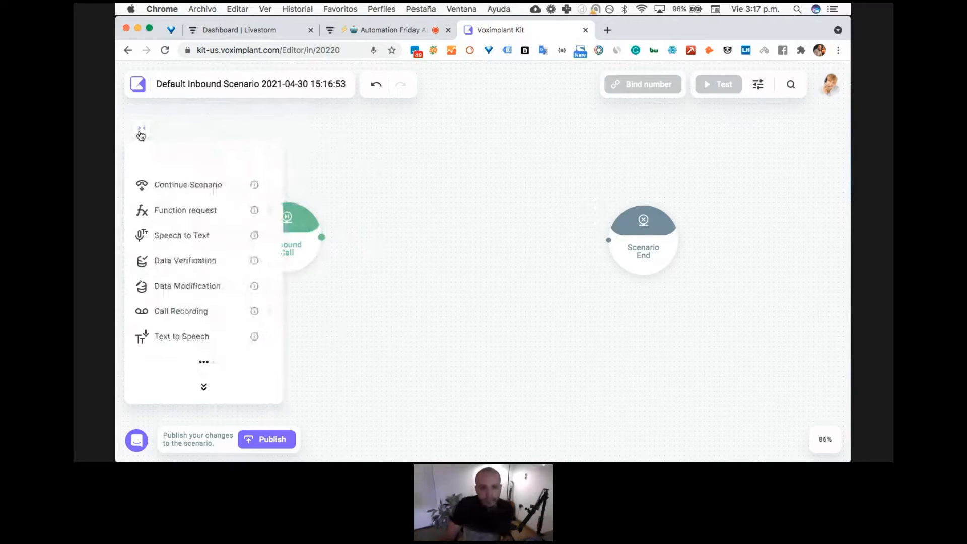
scroll(211, 293, down, 3)
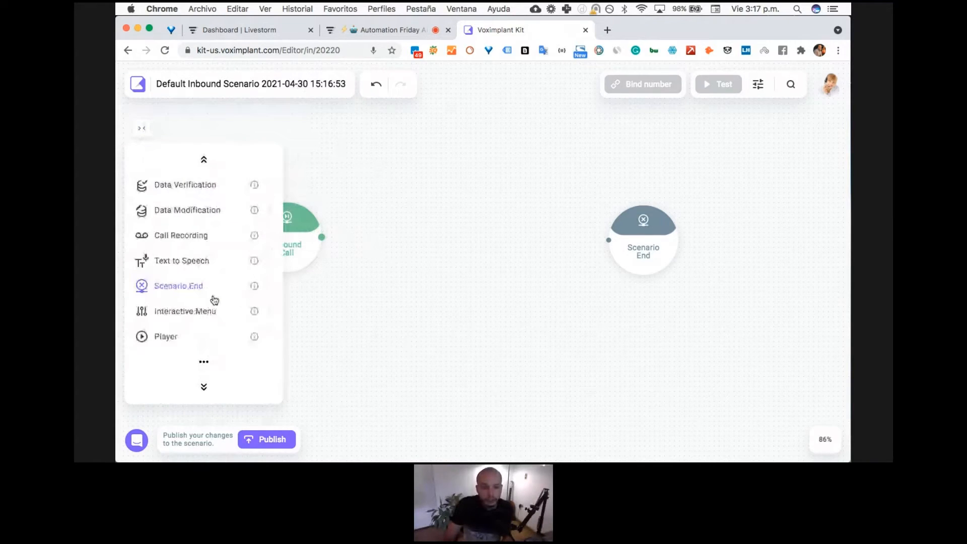
drag(211, 310, 406, 231)
drag(322, 237, 377, 245)
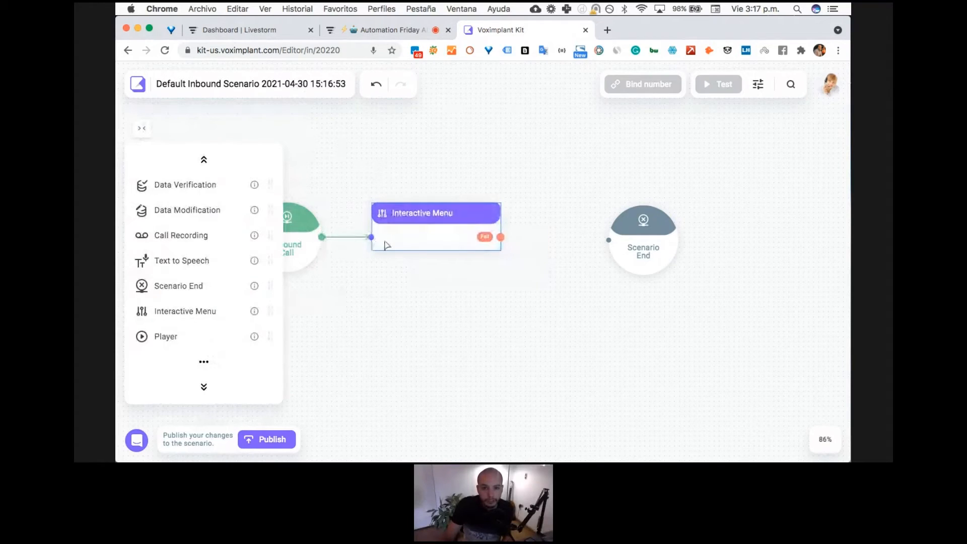
drag(423, 285, 467, 285)
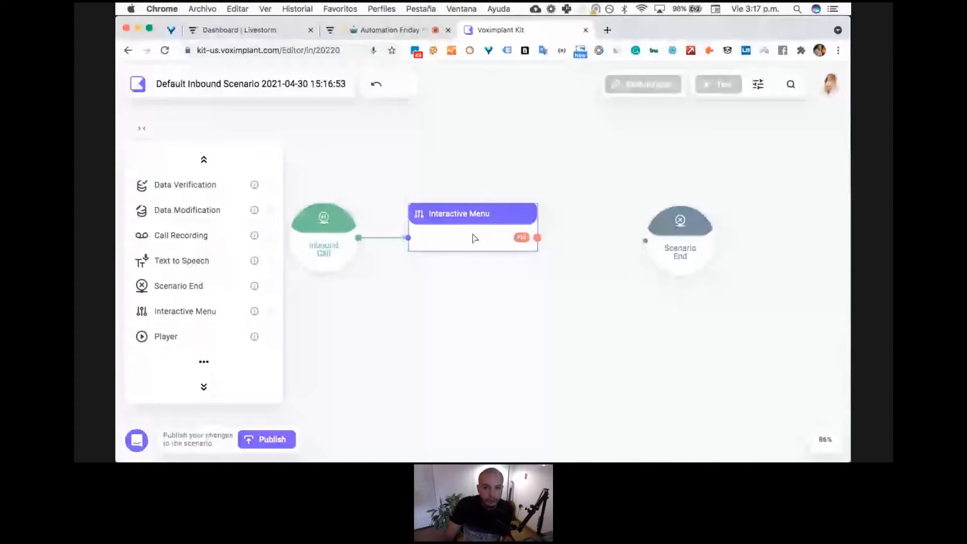
- Set the Interactive Menu's greeting text to "Hello! This is an IVR, how can I help you?"
double_click(475, 236)
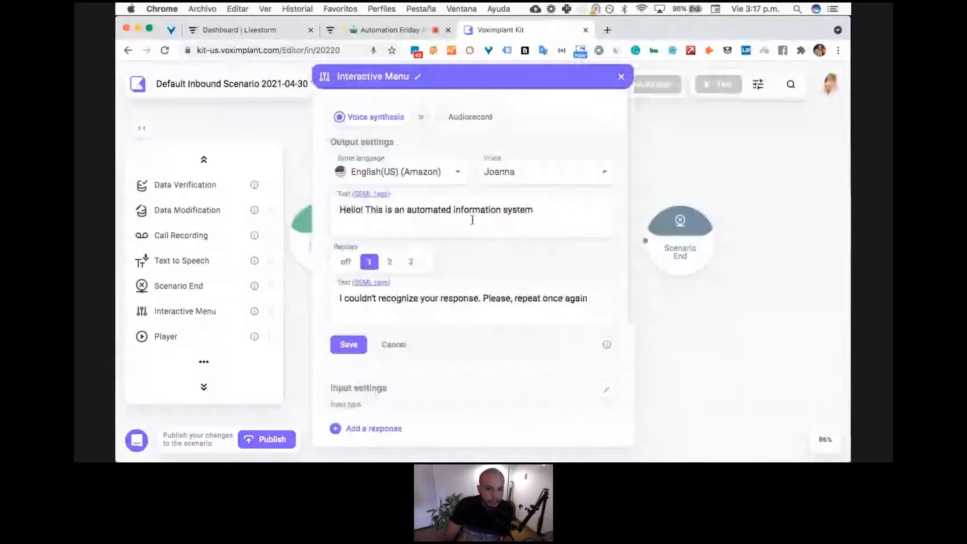
triple_click(440, 212)
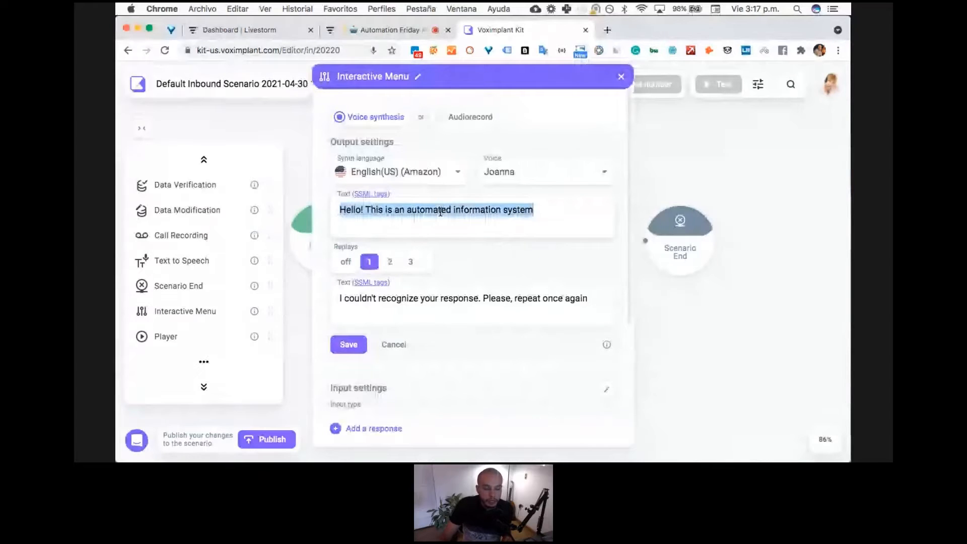
key(Right)
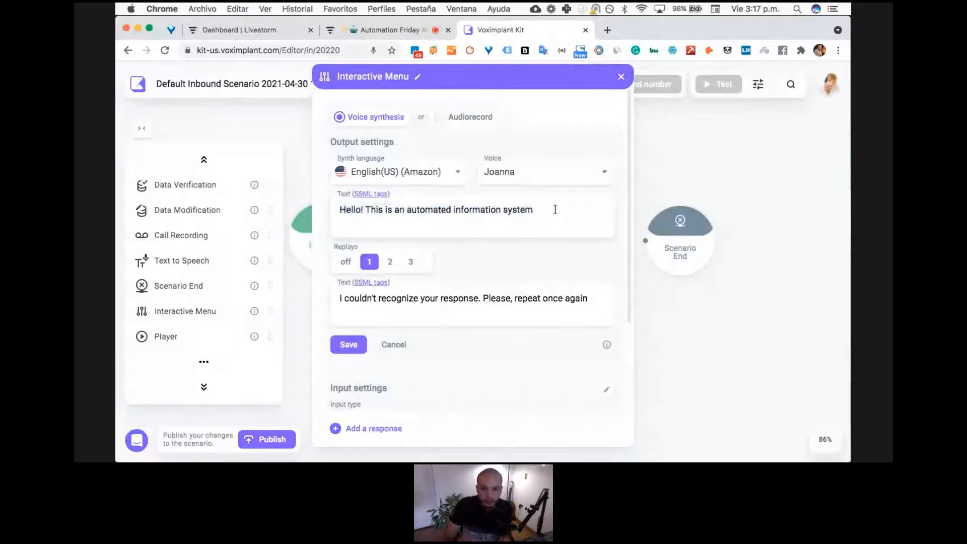
drag(546, 209, 405, 208)
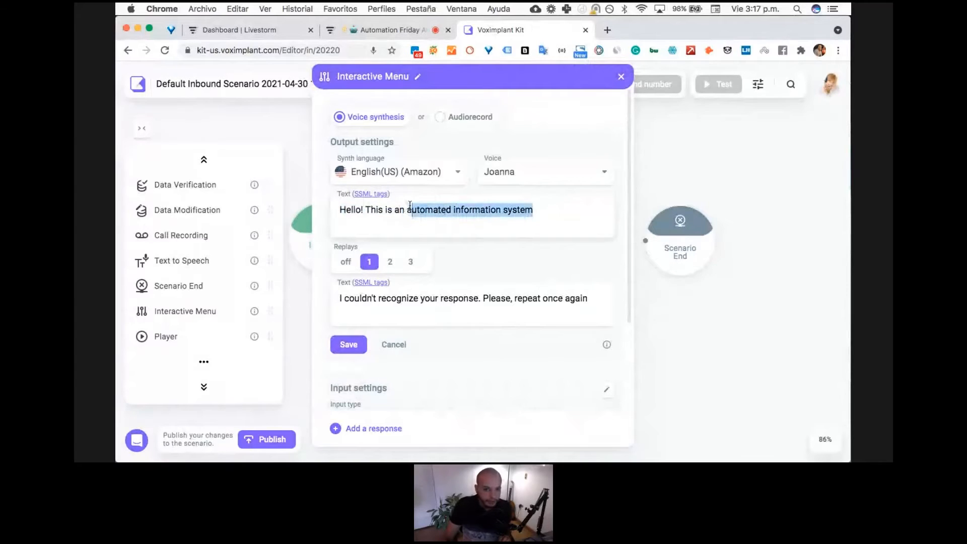
text(IVR, ho)
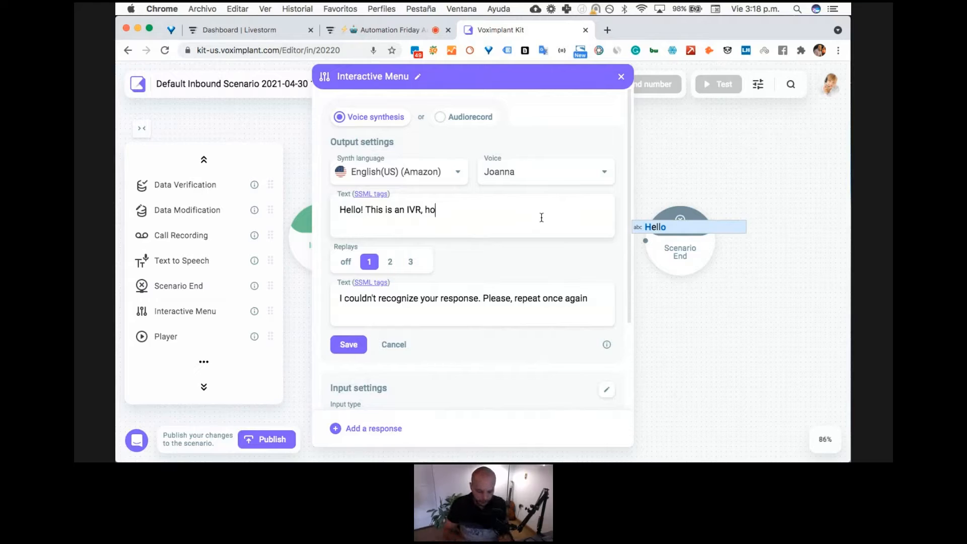
text(w can I h)
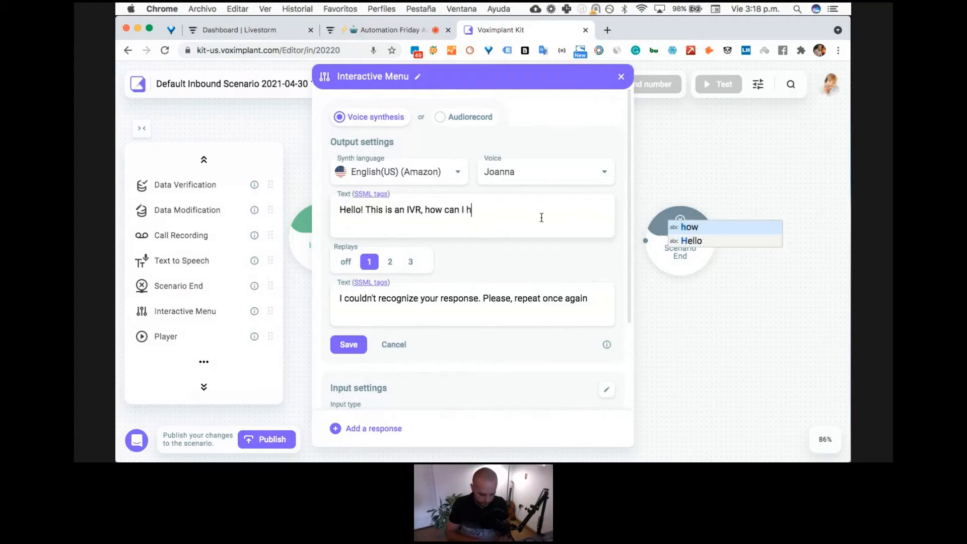
text(elp y)
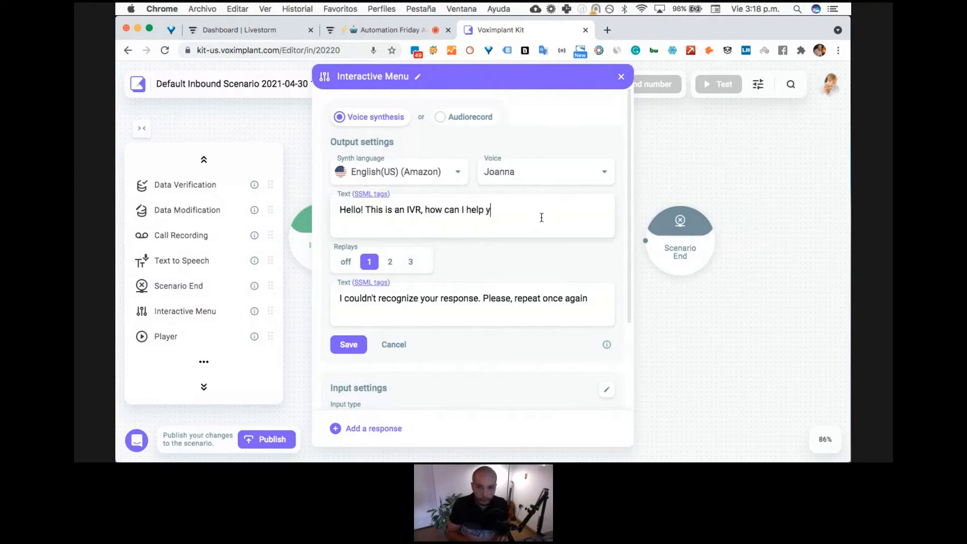
text(pou?)
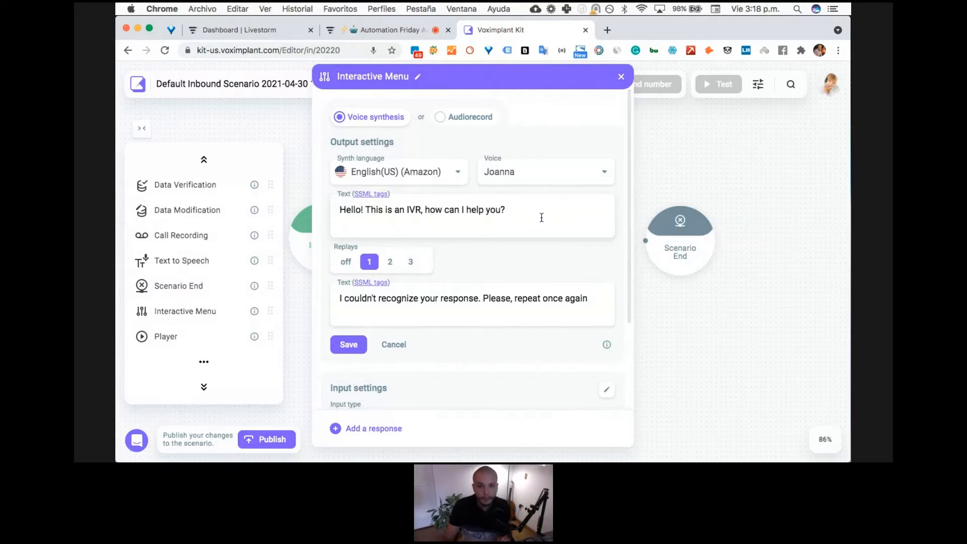
- Replace the replay text with the phrase "how can I help you?" copied from the greeting
double_click(509, 300)
click(508, 300)
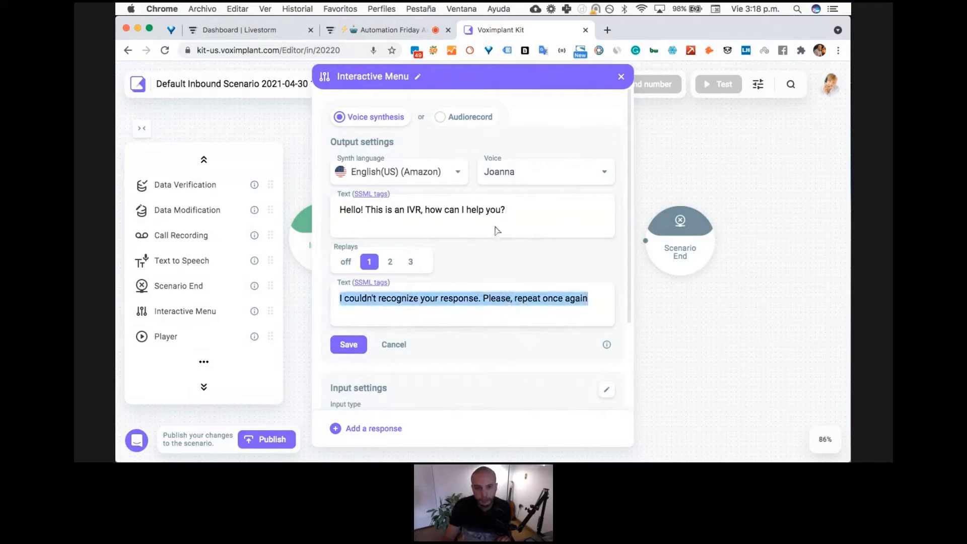
drag(506, 209, 425, 210)
key(ctrl+c)
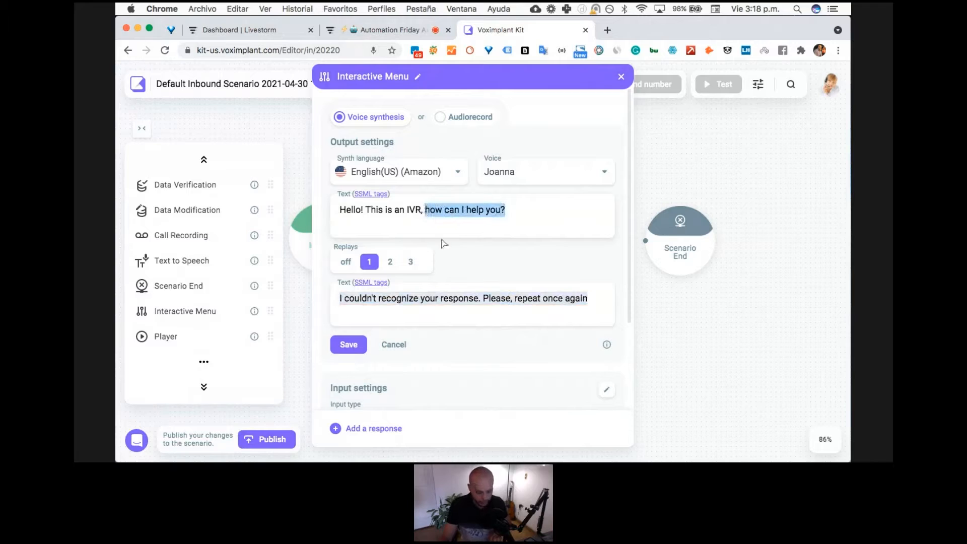
double_click(449, 298)
click(449, 298)
key(ctrl+v)
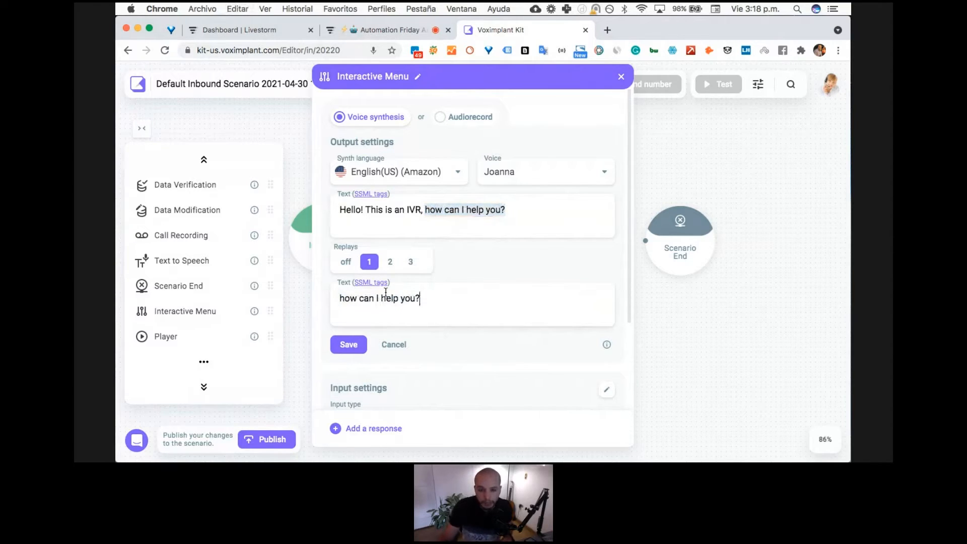
- Append "Say "sales" if you want to talk with sales. Or say "support" if you need assistance." to the replay text and save the output settings
scroll(469, 234, down, 2)
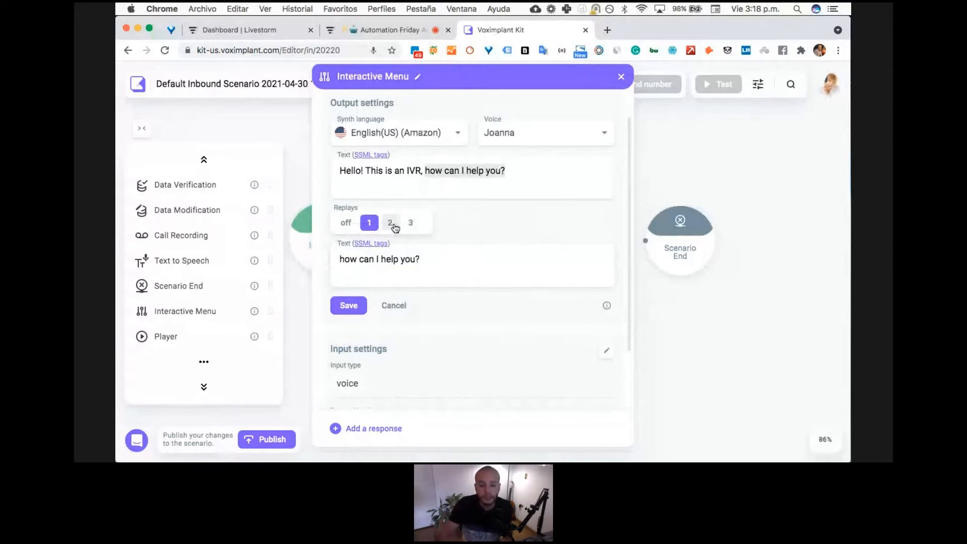
click(427, 260)
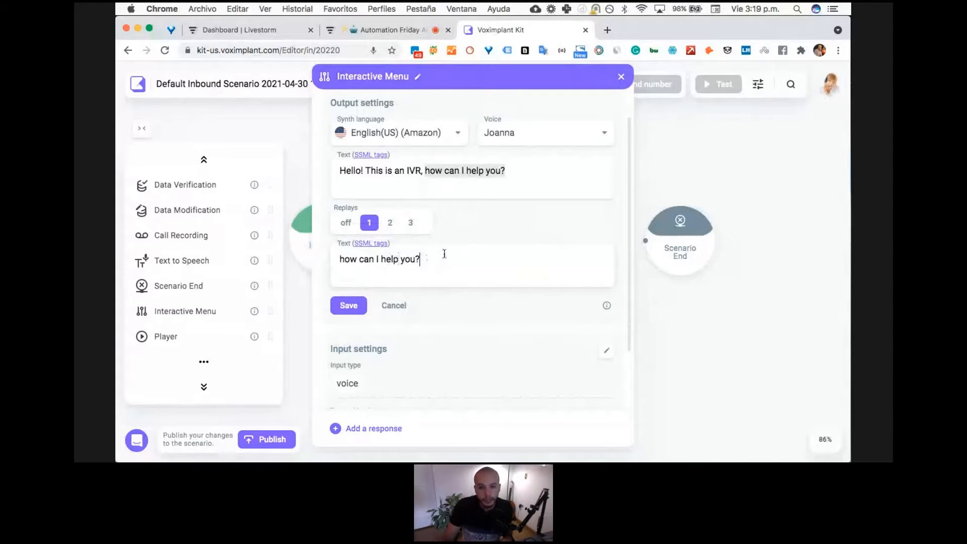
text(Sa)
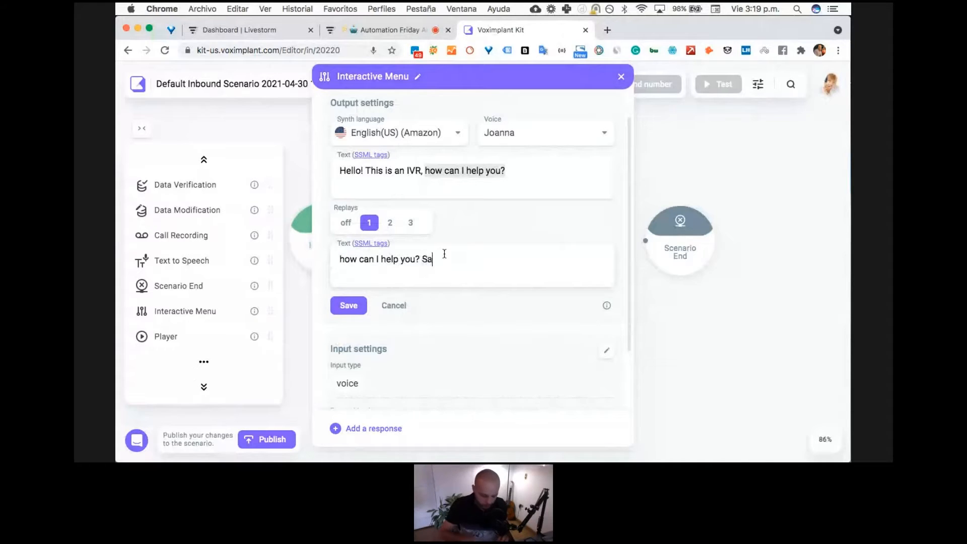
text(y "sales" if you want to talk to)
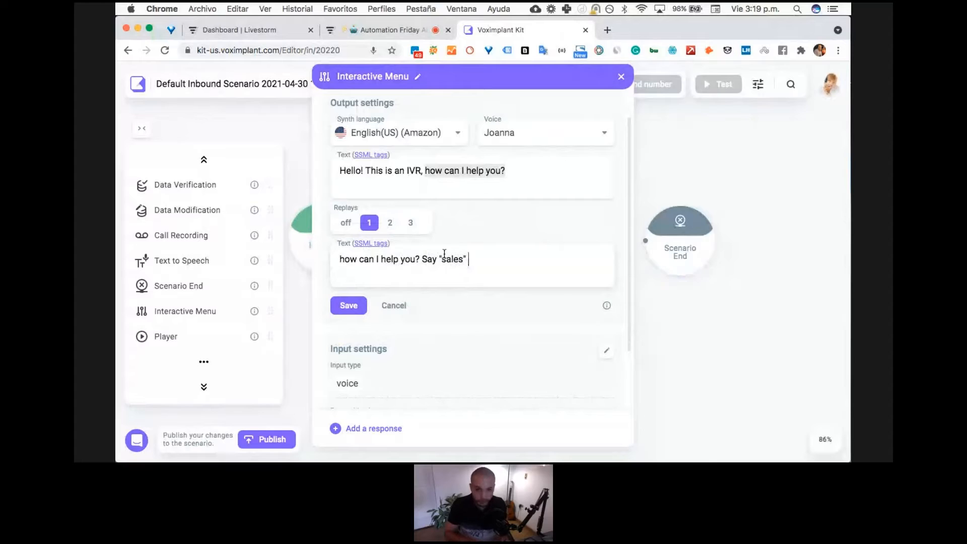
key(BackSpace)
key(BackSpace)
text(with sales. )
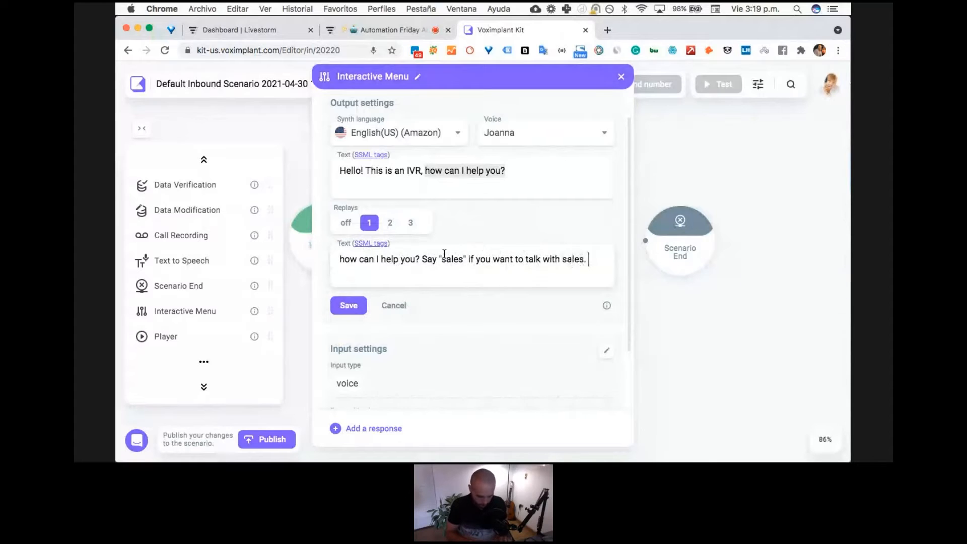
text(Or say "support" if you ne)
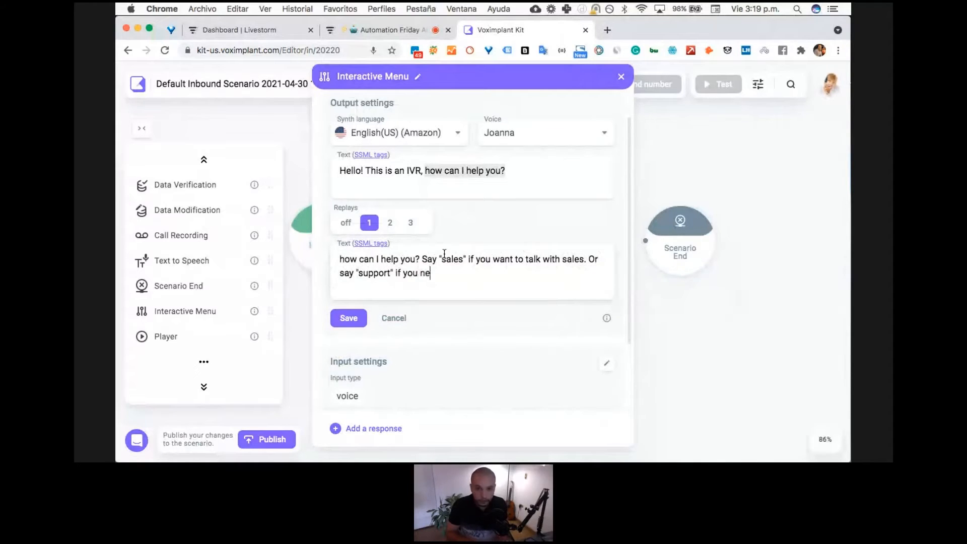
text(ed assistance.)
click(348, 317)
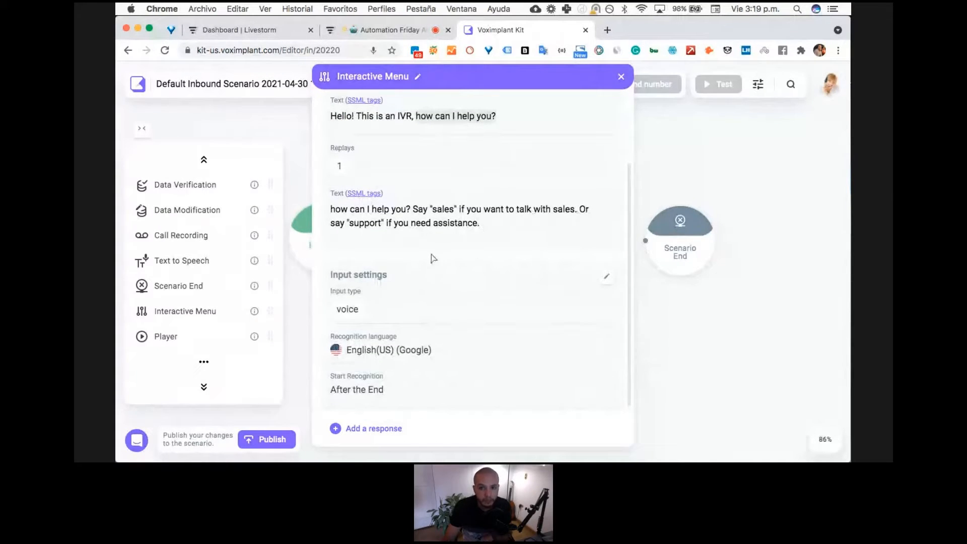
- Set the Interactive Menu's input type to both and save the input settings
click(608, 275)
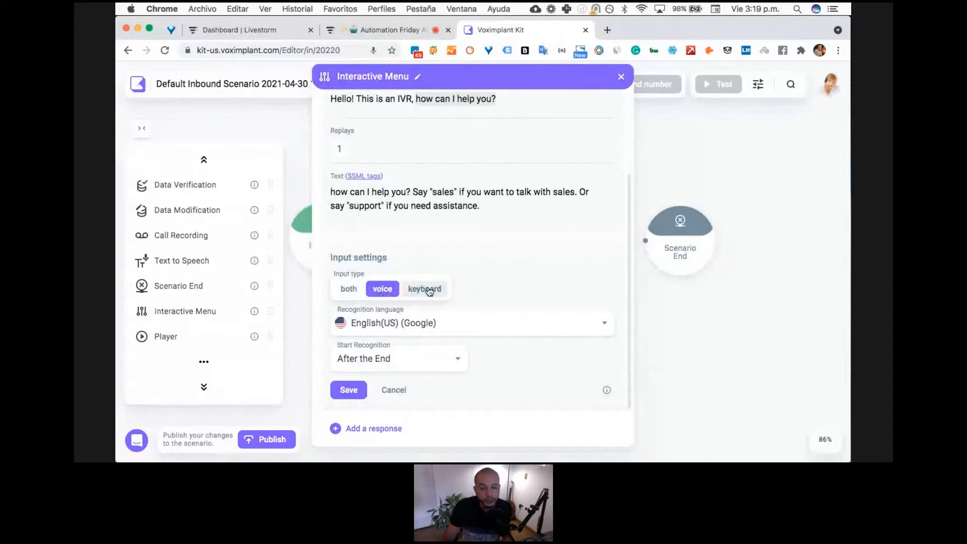
click(346, 291)
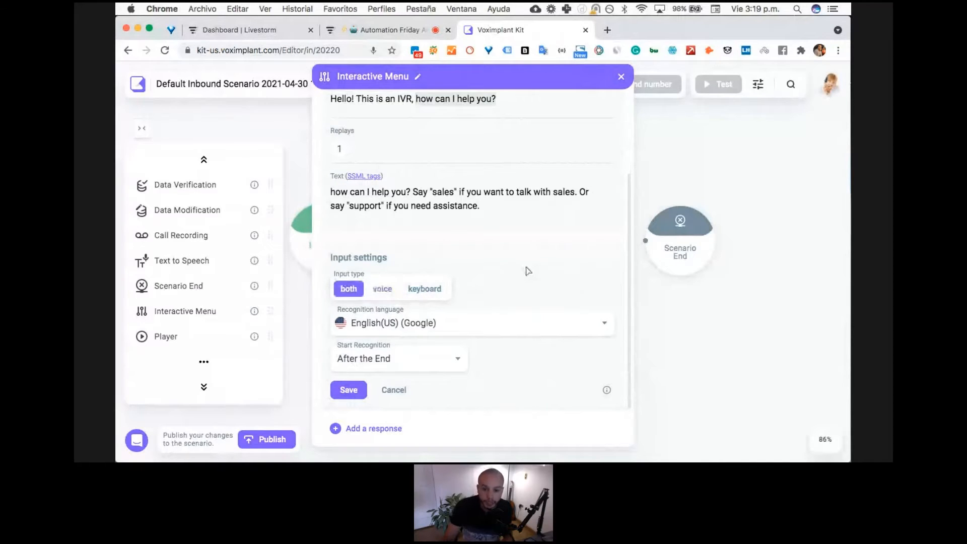
click(546, 321)
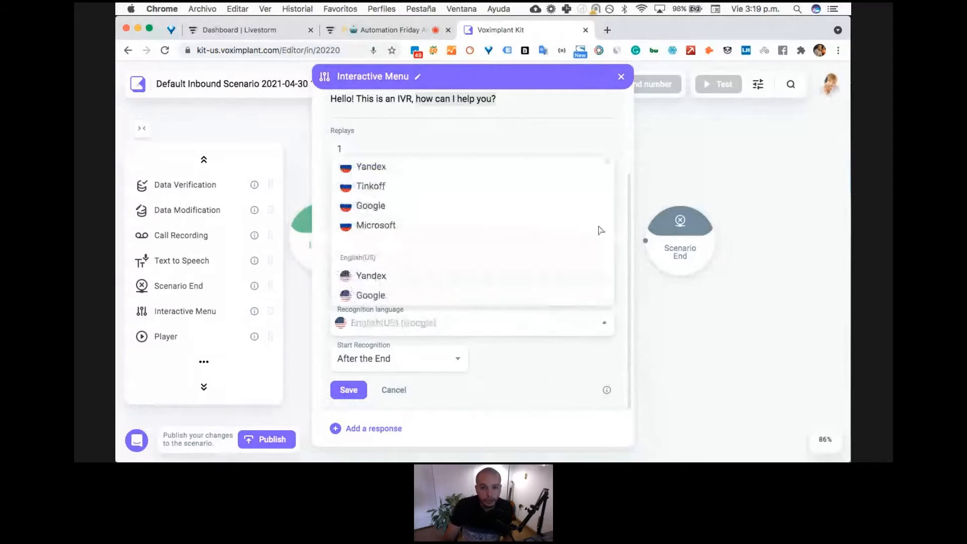
click(573, 142)
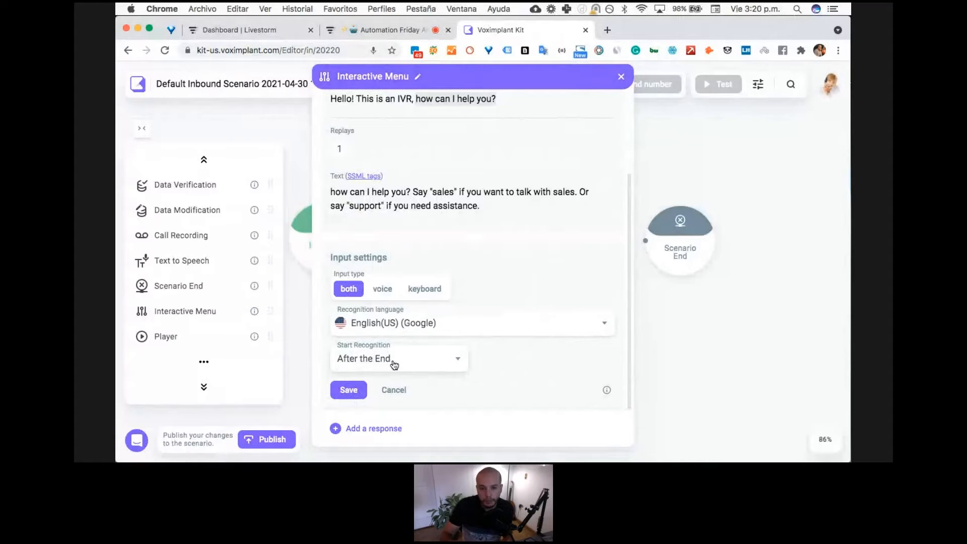
click(347, 393)
- Add a response with key 1 and the possible responses one, sales, buy and purchase, and save it
click(360, 428)
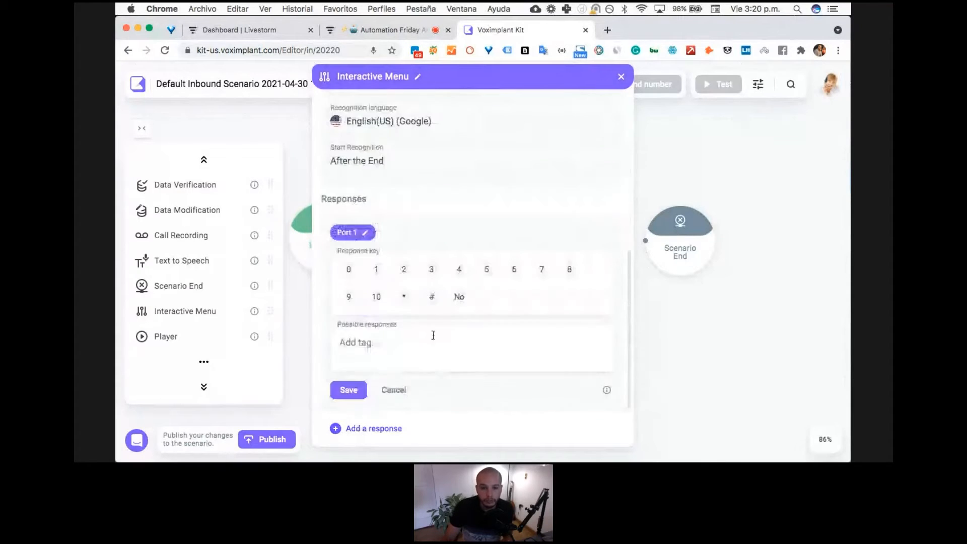
click(376, 269)
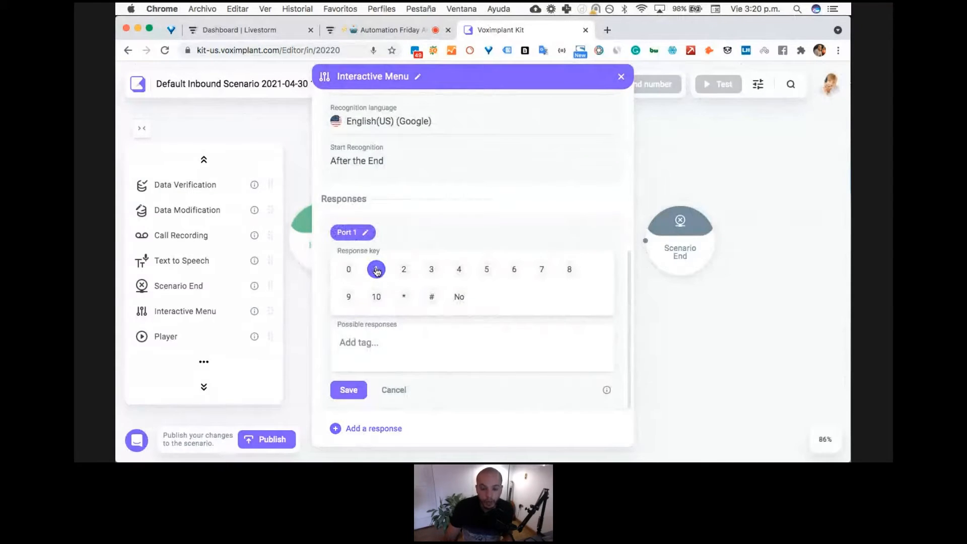
text(one)
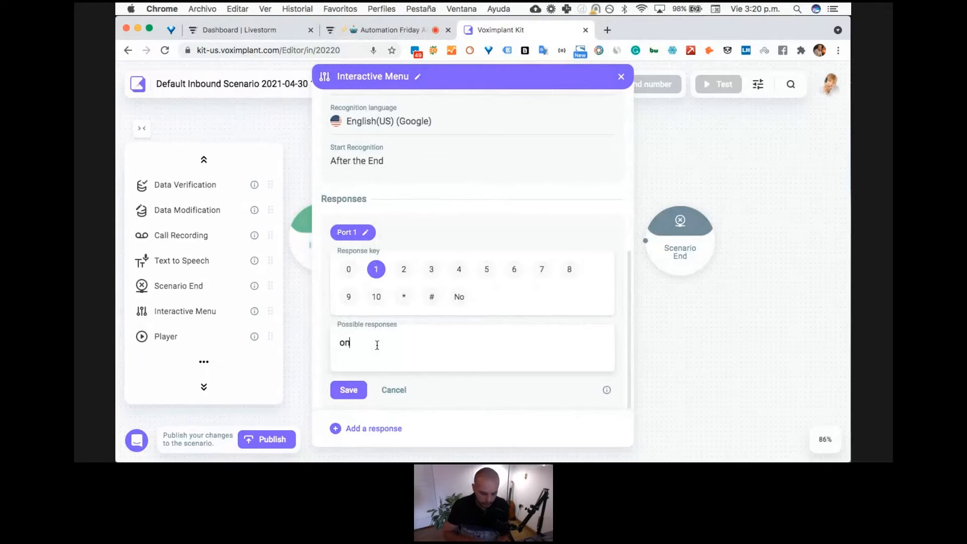
key(Return)
text(sales)
key(Return)
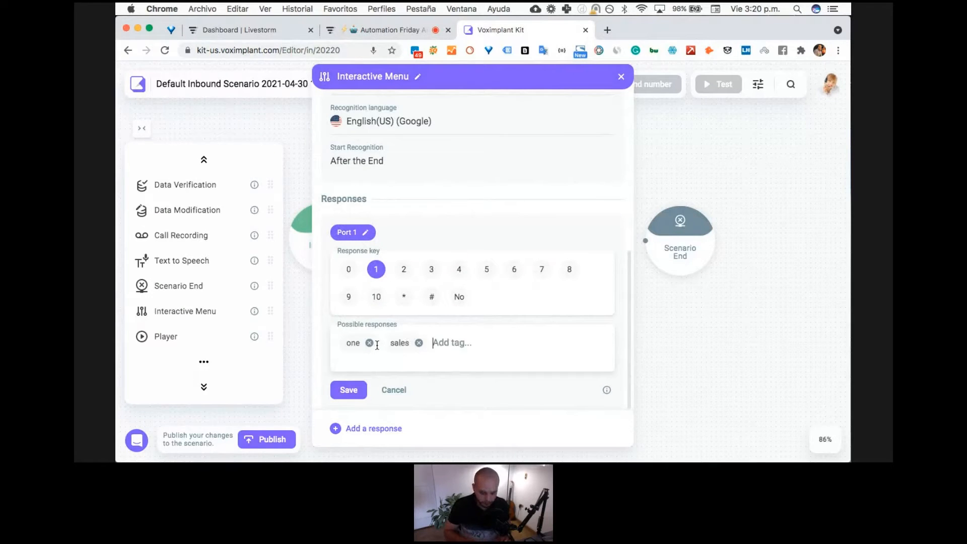
text(buy)
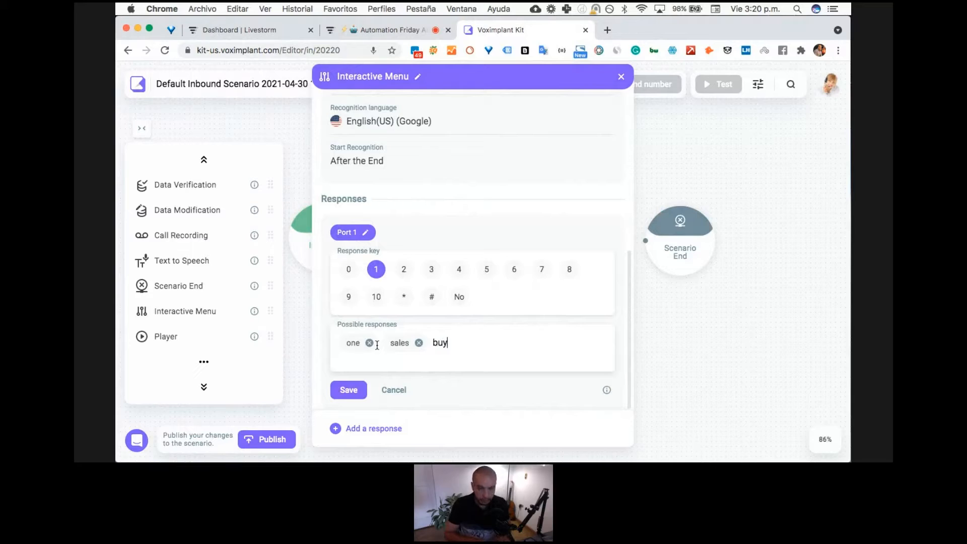
key(Return)
text(purch)
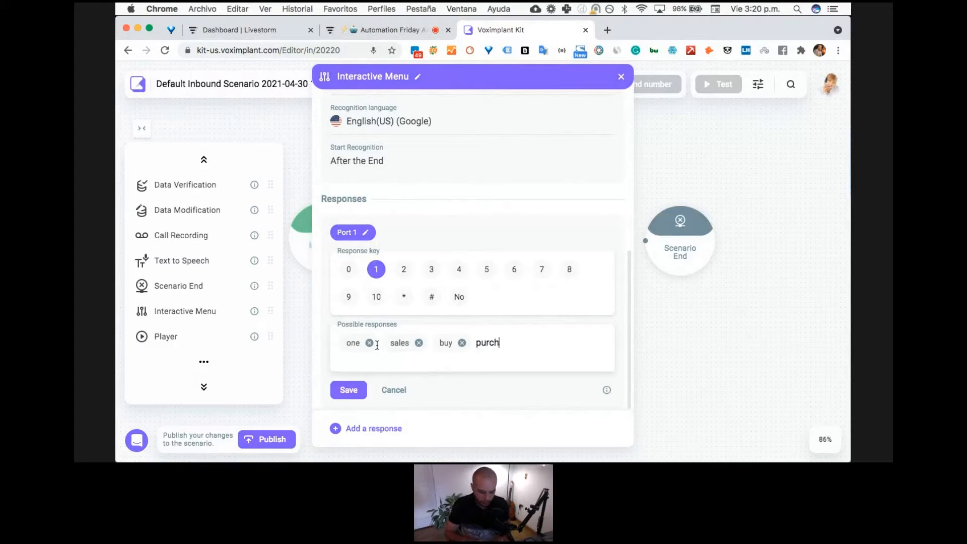
text(ase)
key(Return)
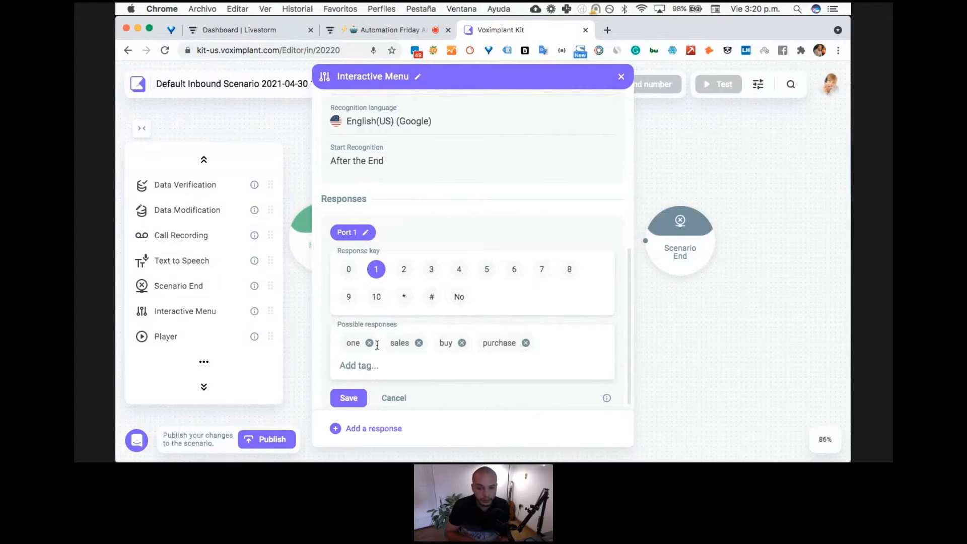
click(350, 398)
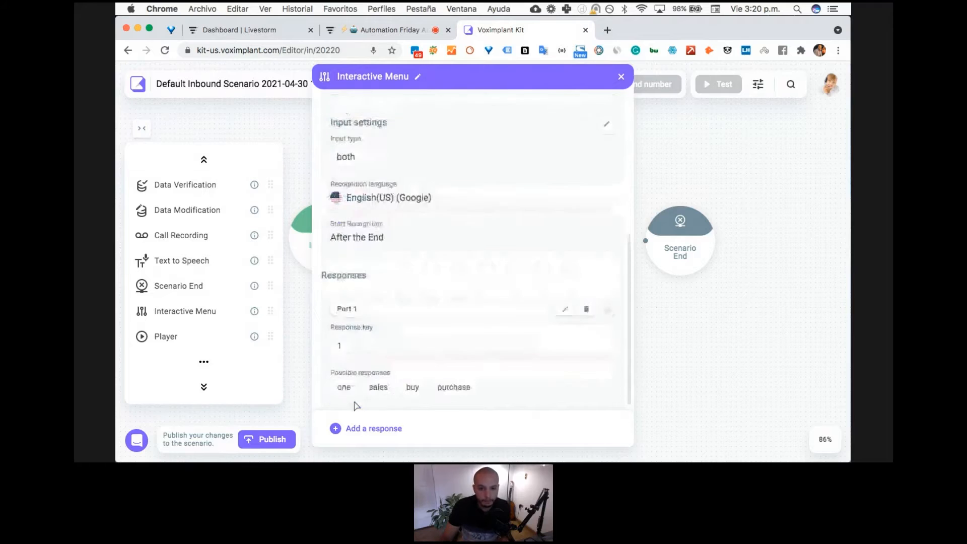
- Add a second response named Support with response key 2
click(383, 428)
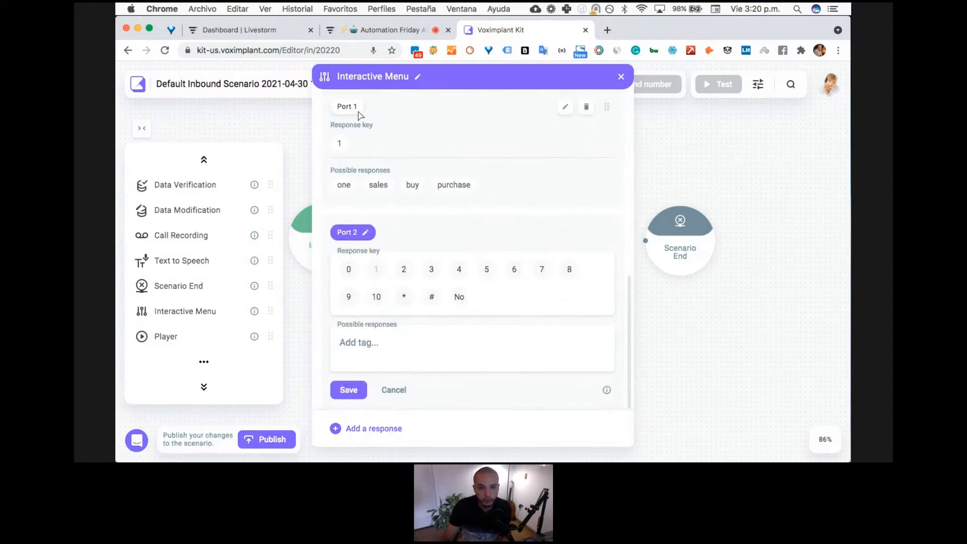
click(365, 231)
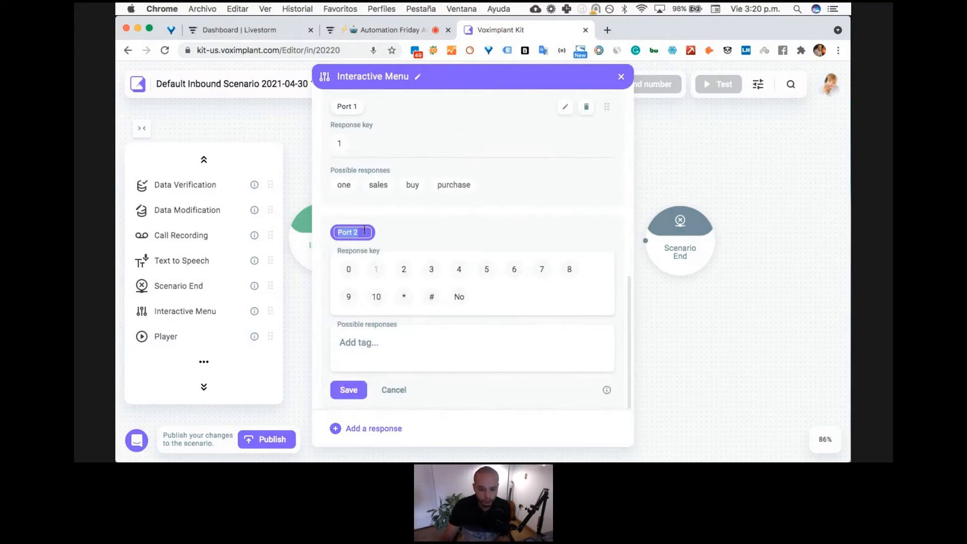
text(Supp)
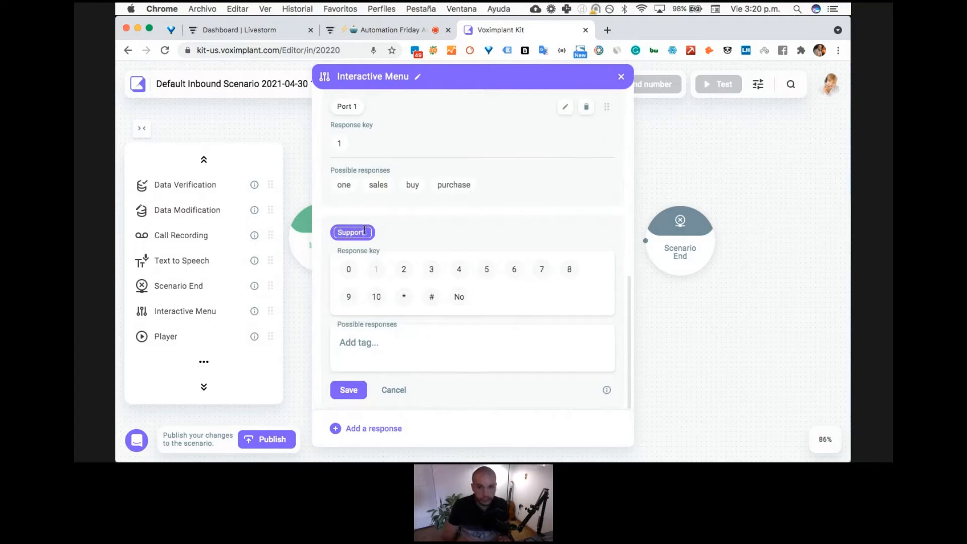
click(404, 270)
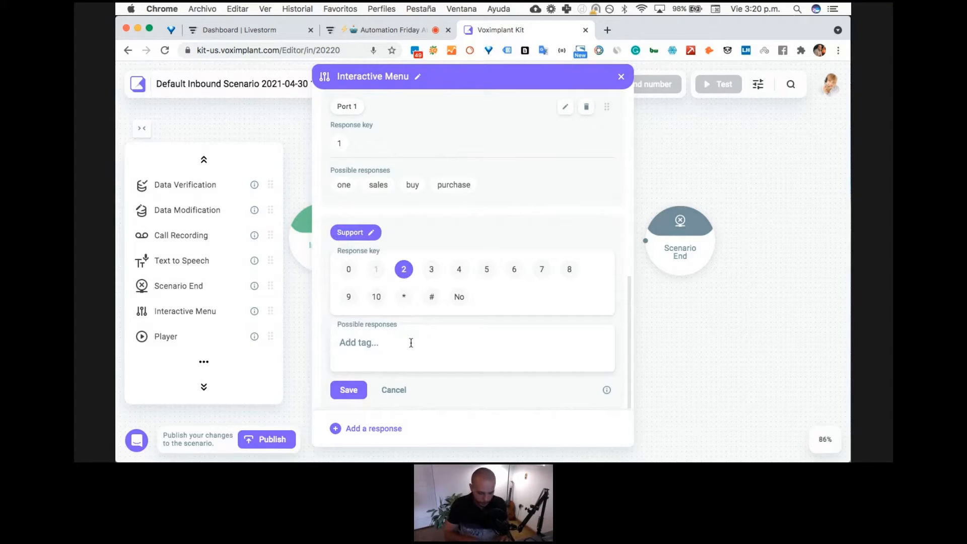
- Enter "two" and "support" as possible responses for the Support response
text(two)
key(Return)
text(supporet)
key(Return)
click(431, 342)
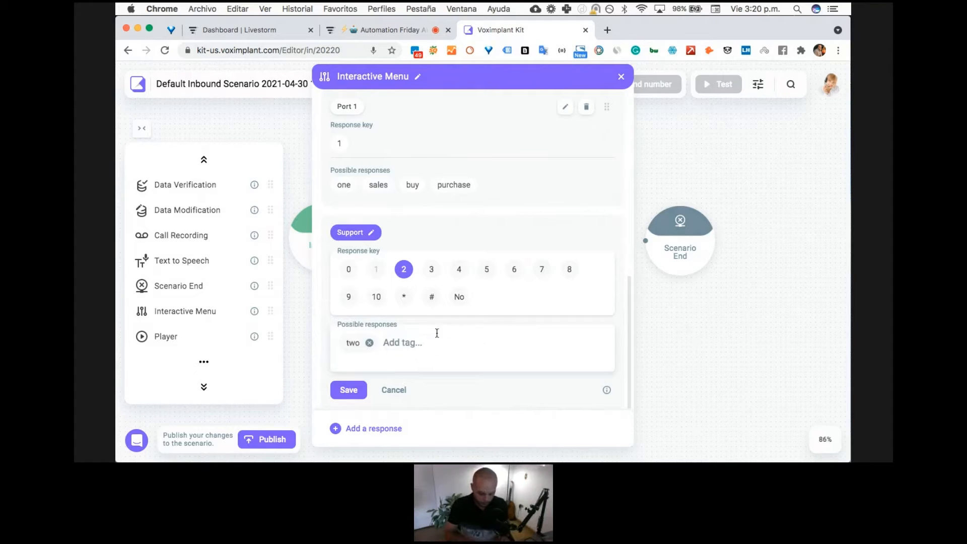
text(support)
key(Return)
- Add help, assistance, human and agent to the Support response's possible responses and save it
text(help)
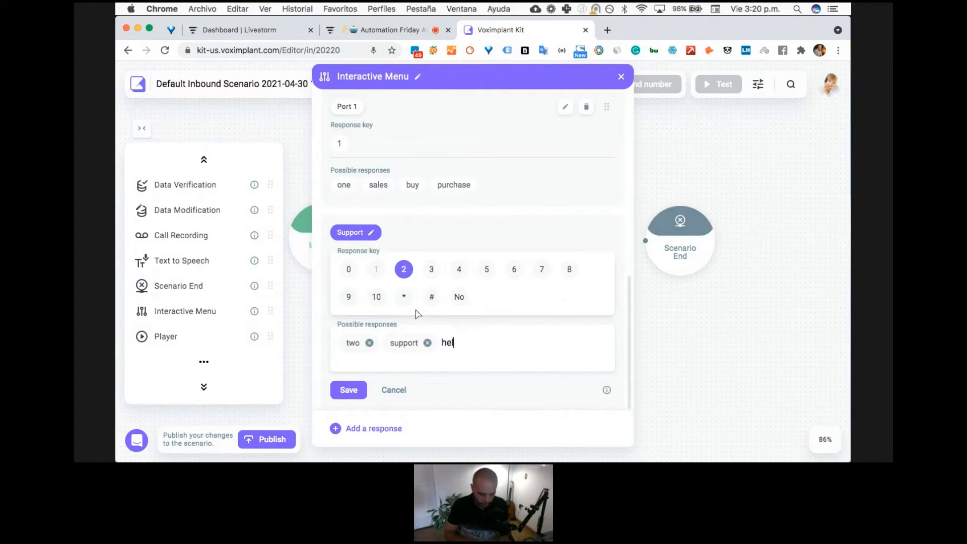
key(Return)
text(assistance)
key(Return)
text(hum,a)
key(BackSpace)
key(BackSpace)
text(an)
key(Return)
text(agent)
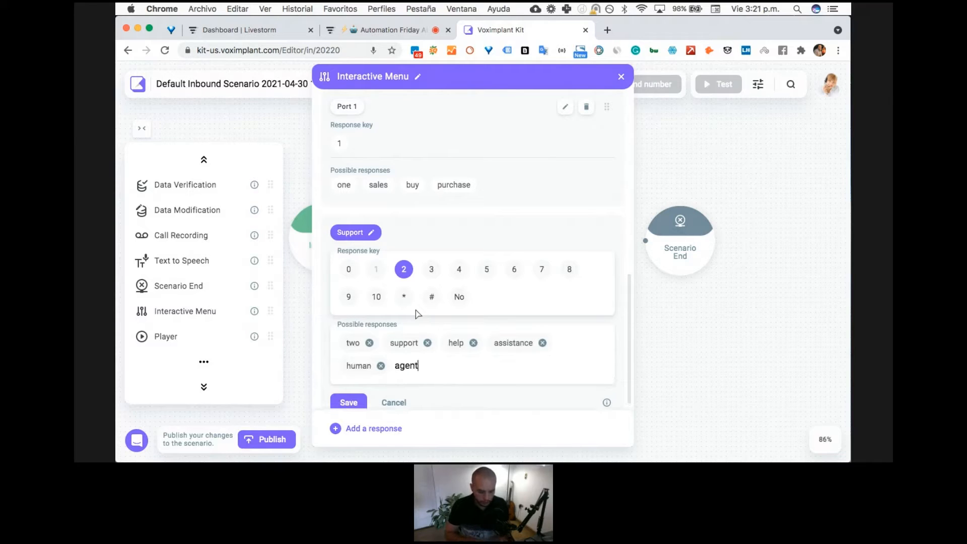
key(Return)
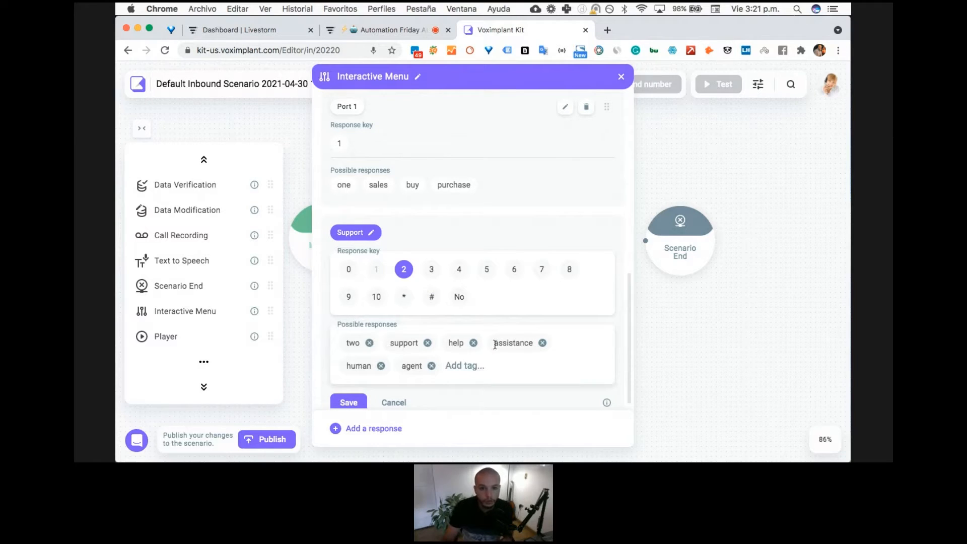
click(348, 402)
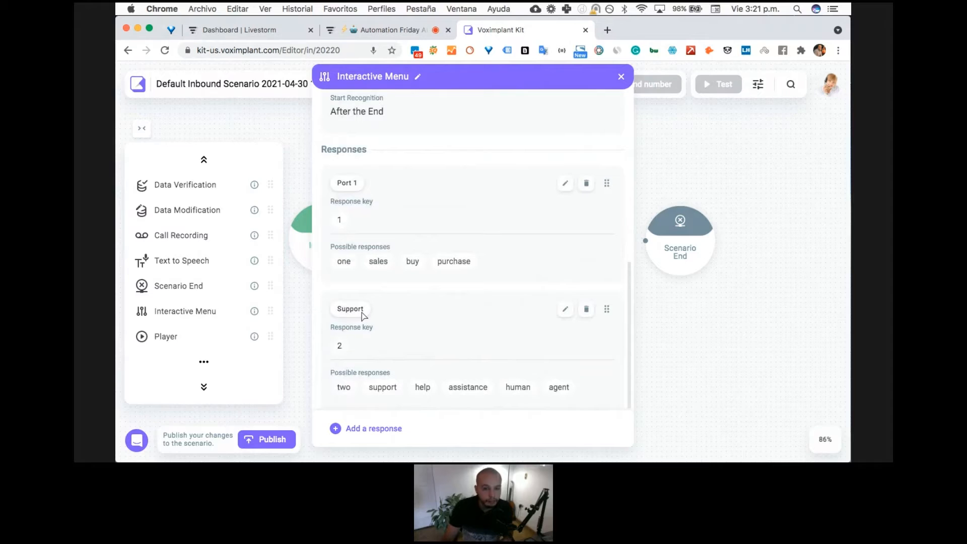
- Rename the Port 1 response as Sales, save it and close the Interactive Menu settings
click(354, 184)
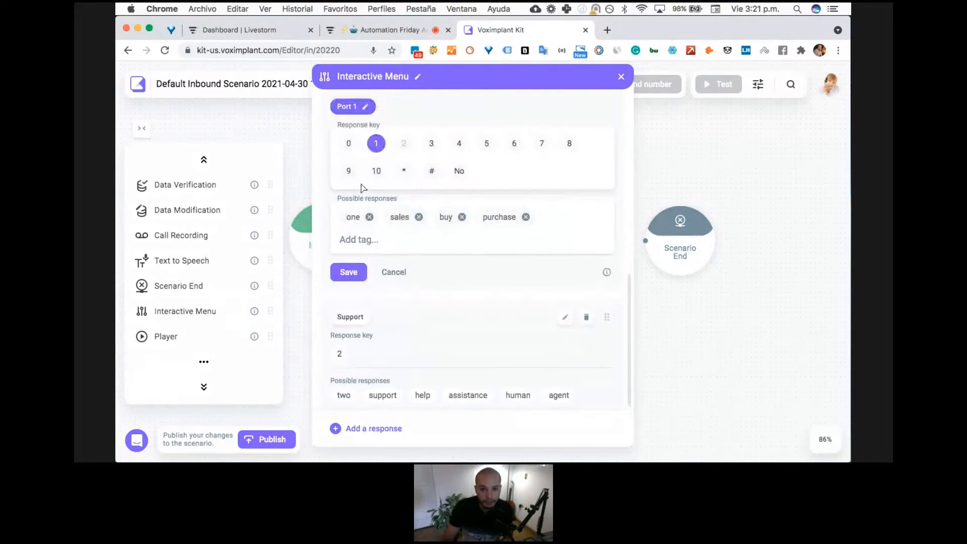
click(363, 107)
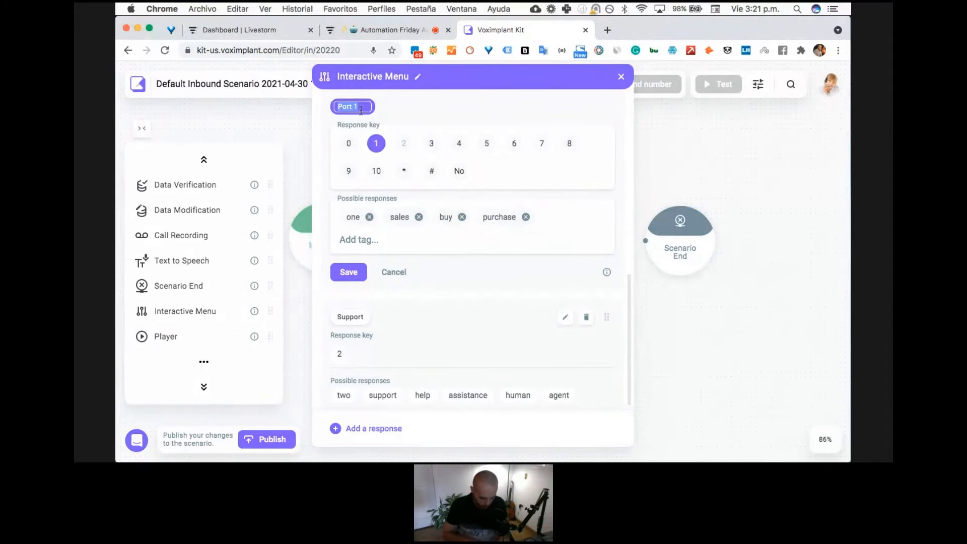
text(Sales)
key(Return)
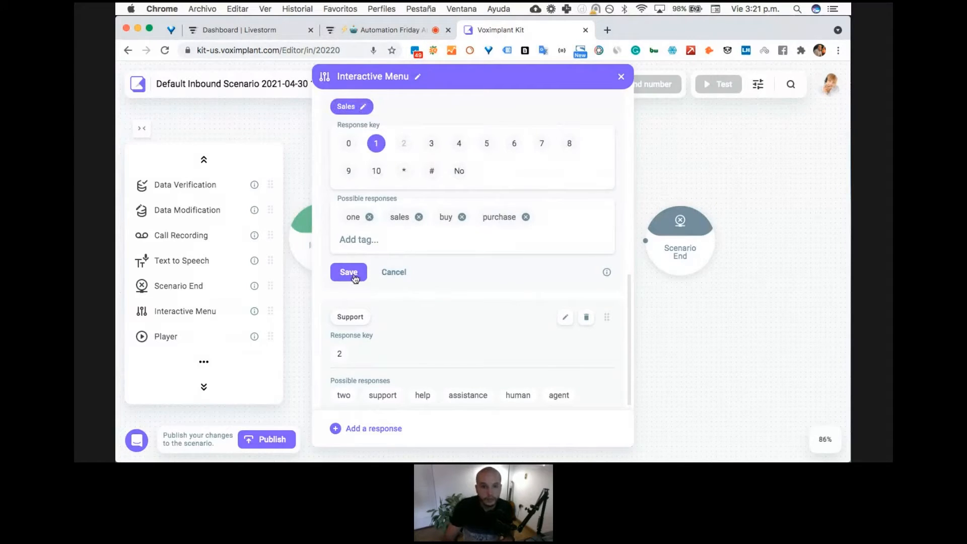
click(352, 276)
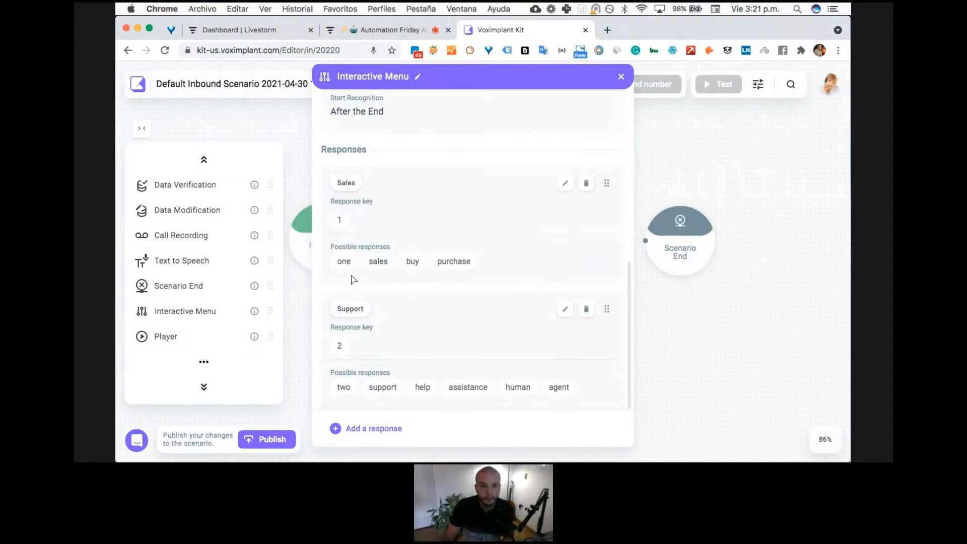
click(621, 76)
- Add a Call to queue block to the right of the Interactive Menu and move Scenario End below it
click(513, 316)
drag(477, 307, 445, 295)
drag(634, 245, 705, 244)
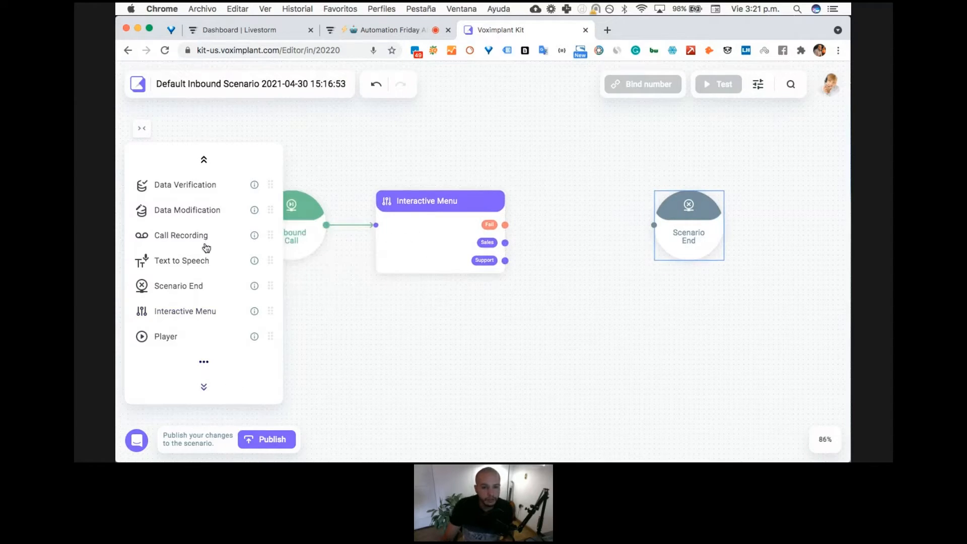
scroll(220, 310, down, 1)
scroll(220, 310, down, 5)
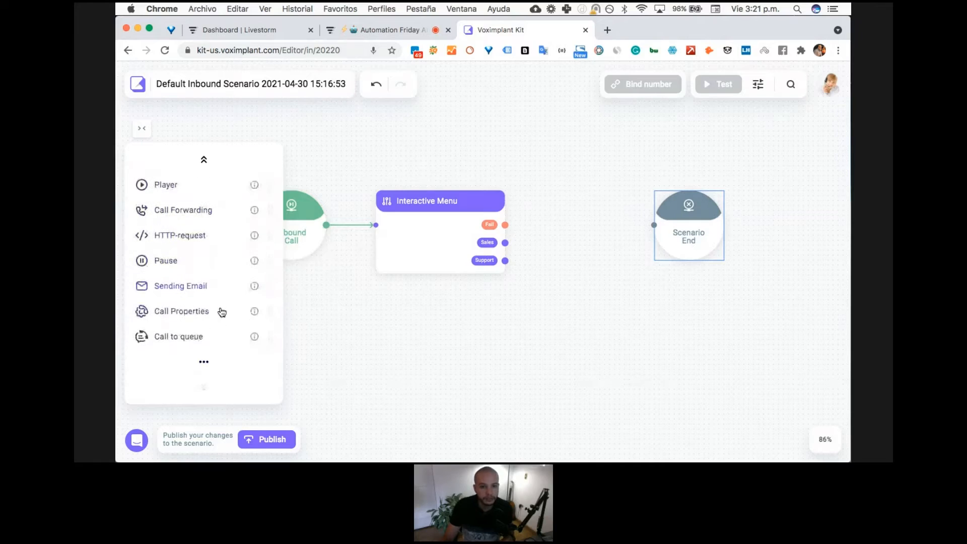
drag(611, 287, 620, 308)
drag(688, 214, 731, 348)
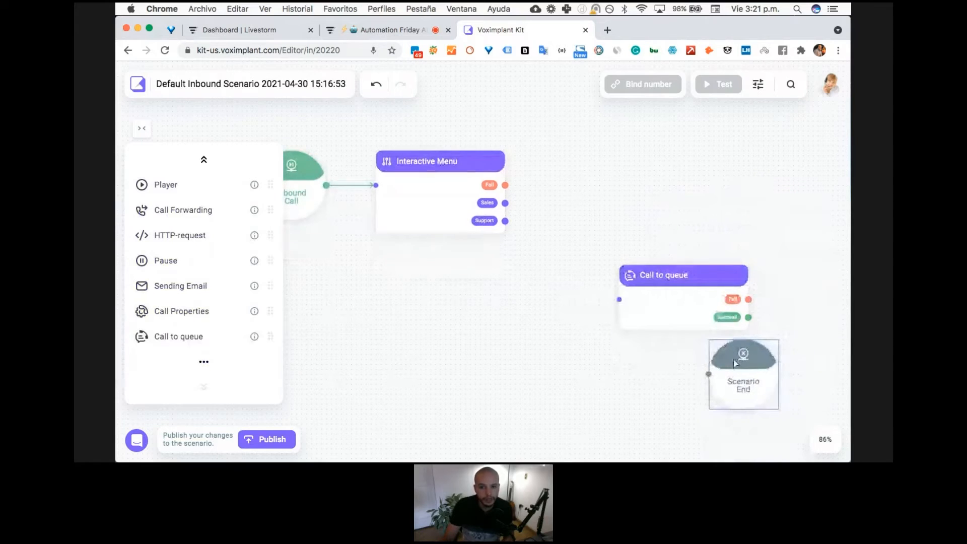
drag(687, 305, 696, 212)
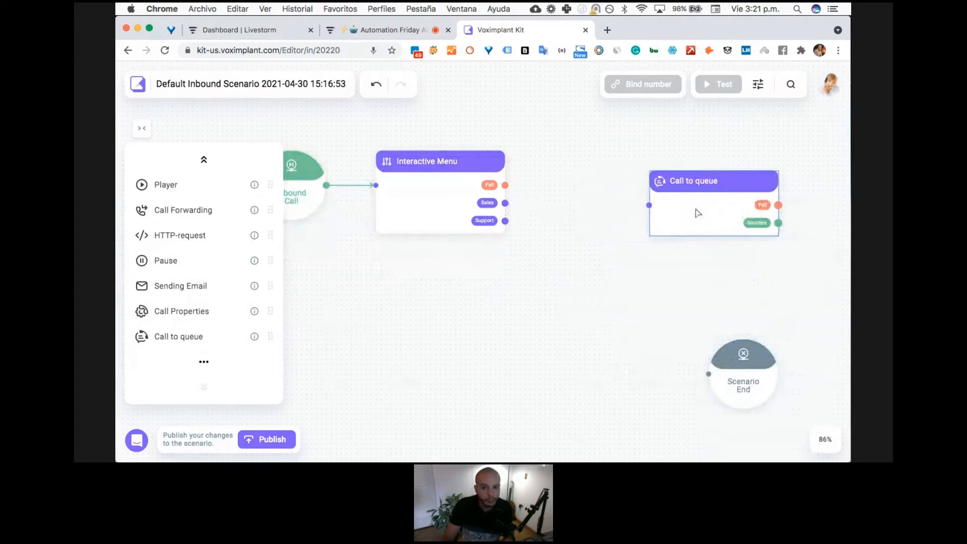
drag(614, 273, 564, 287)
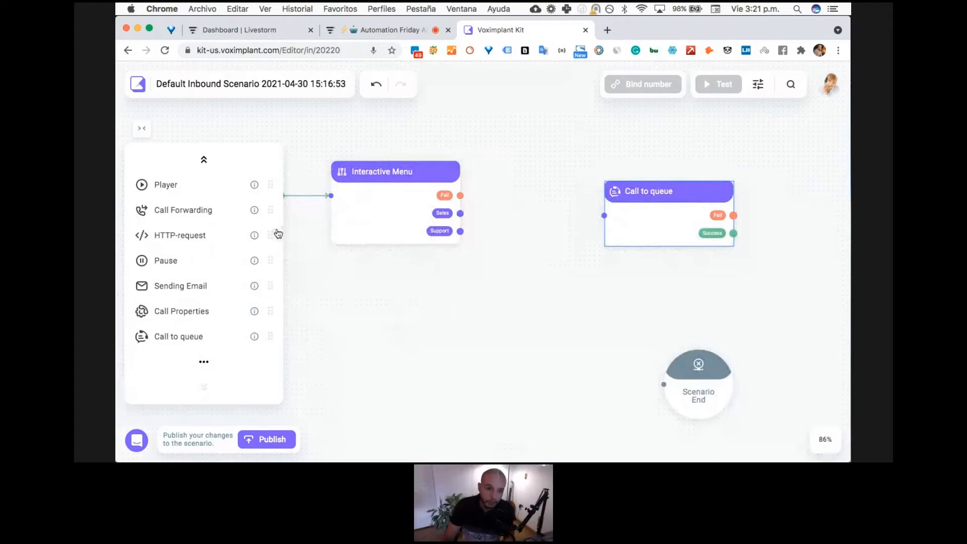
- Add a Text to Speech block linking the Interactive Menu's Sales output to the Call to queue input
scroll(210, 256, up, 1)
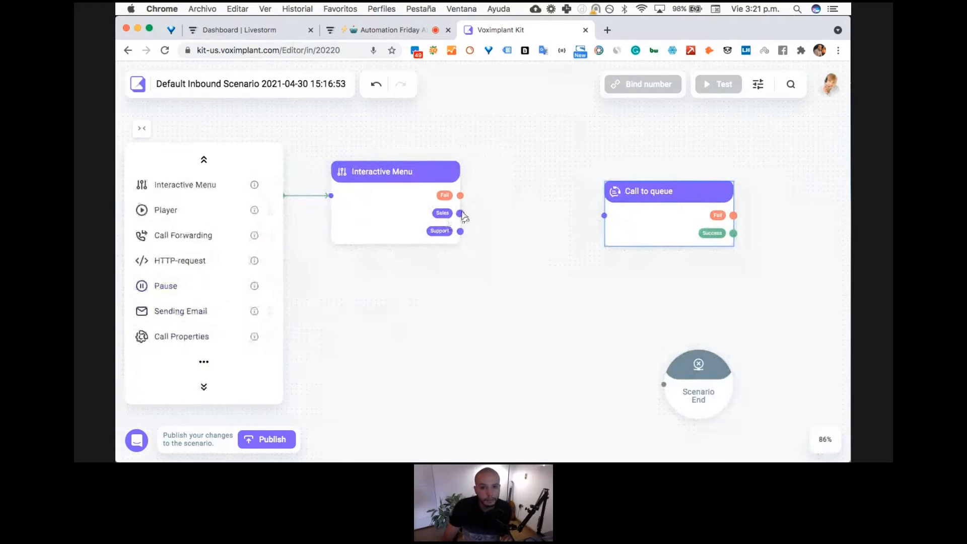
scroll(184, 292, down, 1)
scroll(191, 292, up, 4)
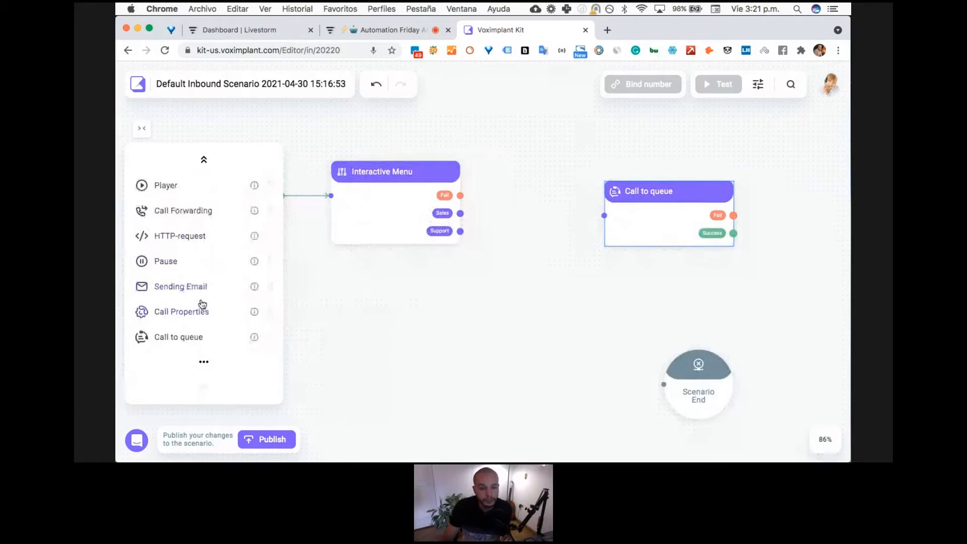
scroll(180, 222, up, 1)
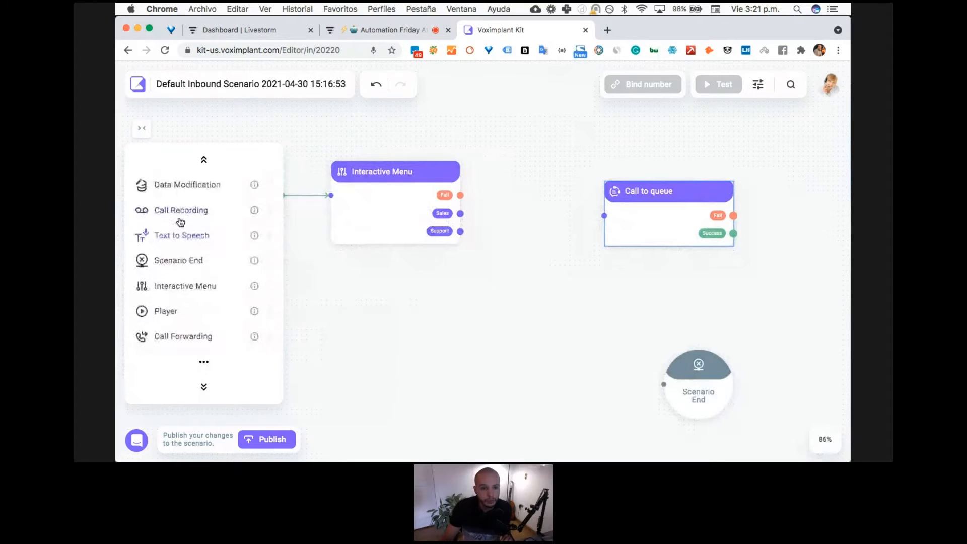
mouse_move(183, 233)
mouse_down()
mouse_move(425, 254)
mouse_move(497, 227)
mouse_move(483, 180)
mouse_move(495, 148)
mouse_move(533, 211)
mouse_up()
drag(632, 229, 687, 229)
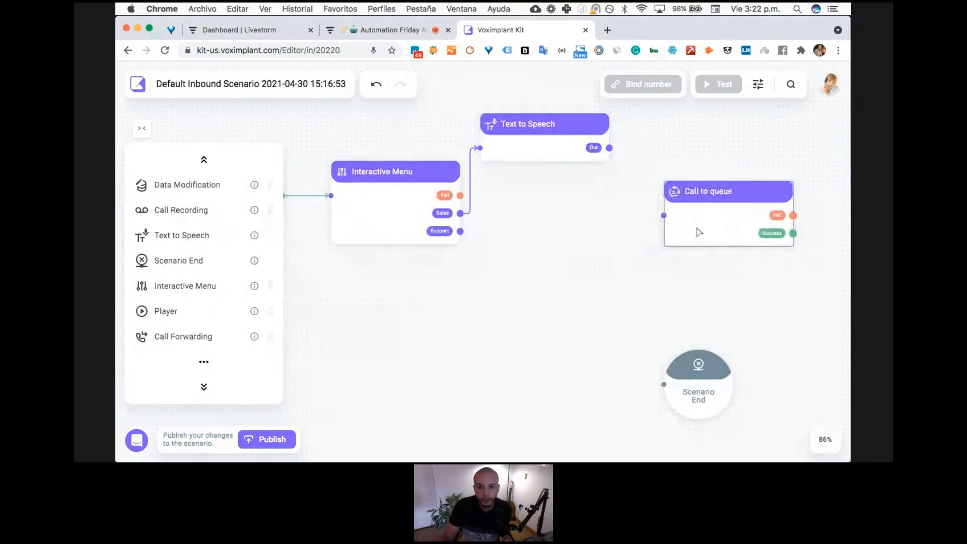
drag(609, 148, 655, 212)
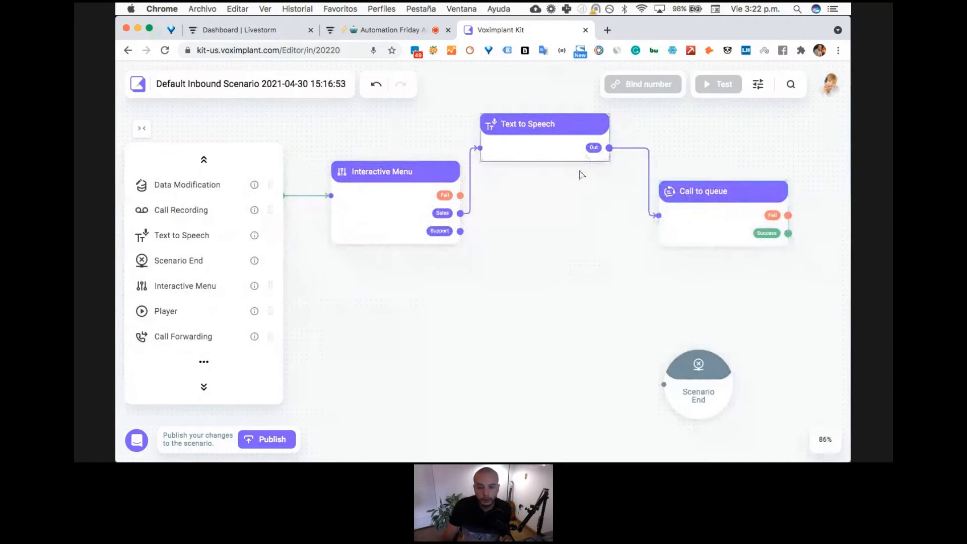
- Move the Text to Speech block between the Interactive Menu and Call to queue, and rename it Transfer to Sales
drag(568, 146, 573, 214)
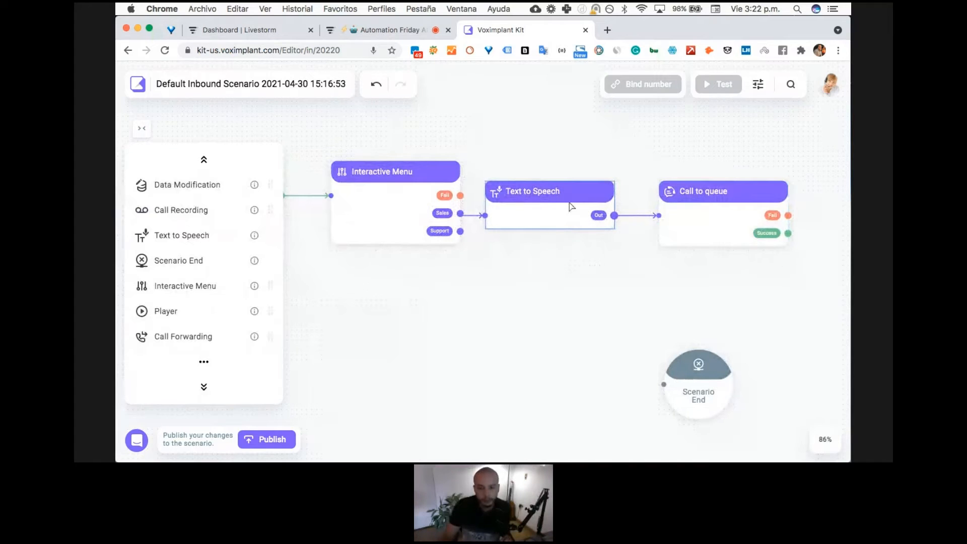
double_click(571, 206)
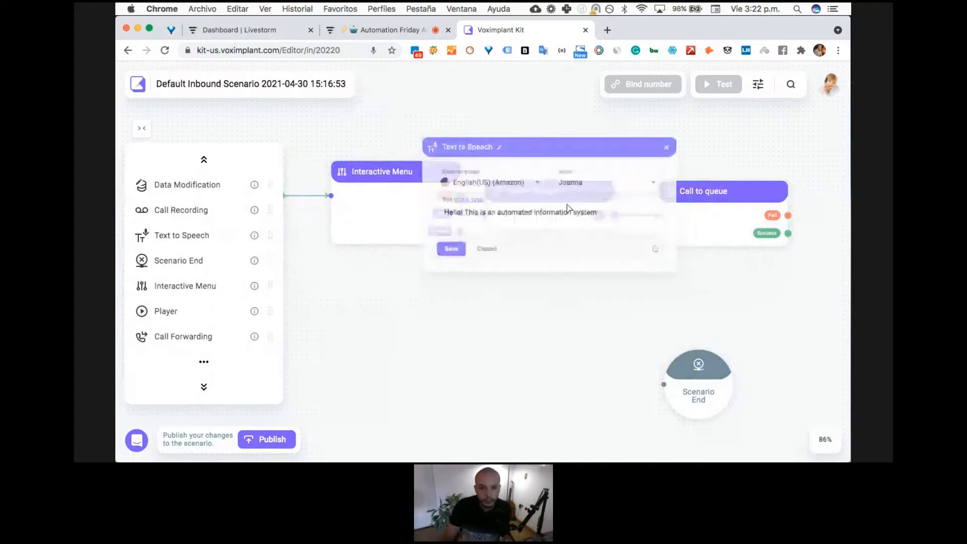
click(485, 132)
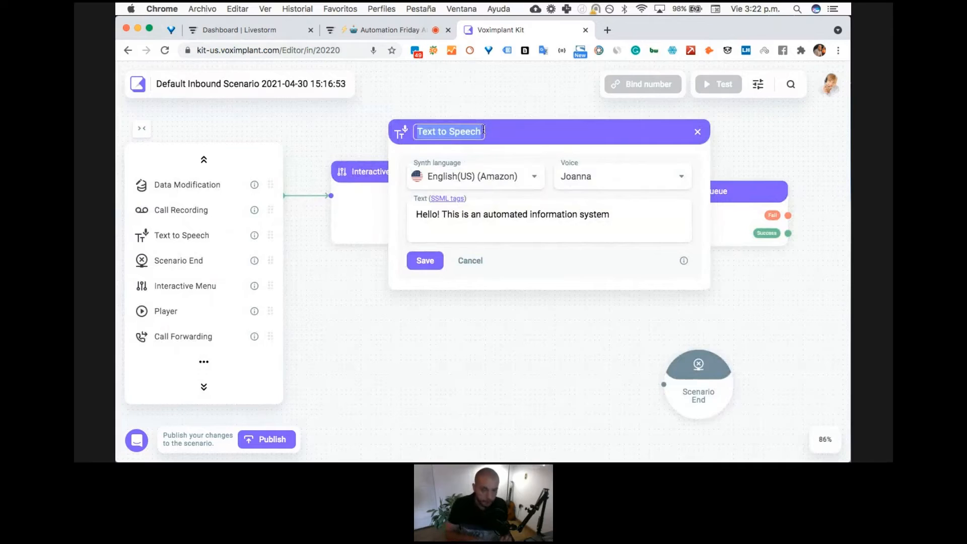
text(Transfer to Sales)
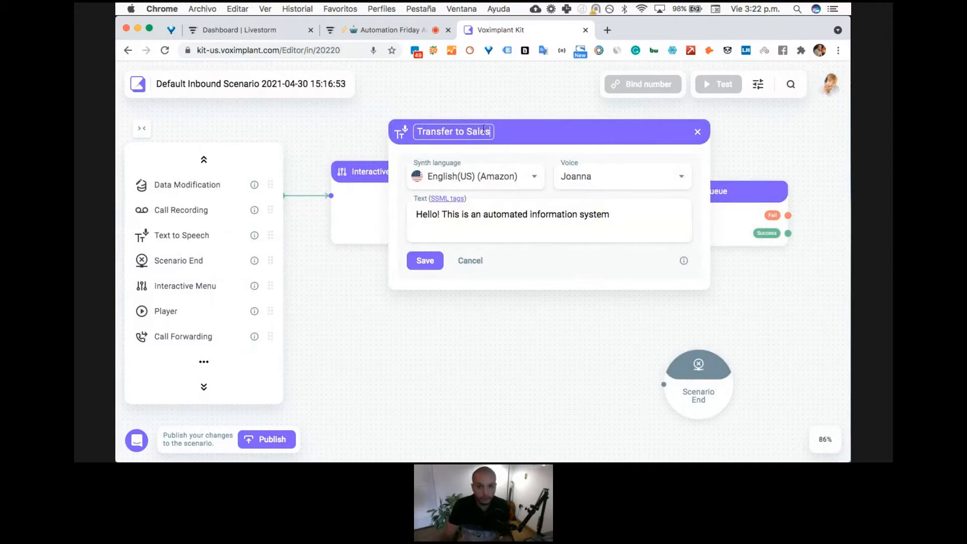
- Set the Transfer to Sales speech text to "Thank you, I am going to transfer you to Sales right now...", save and close it
triple_click(492, 213)
text(Thank you, I am )
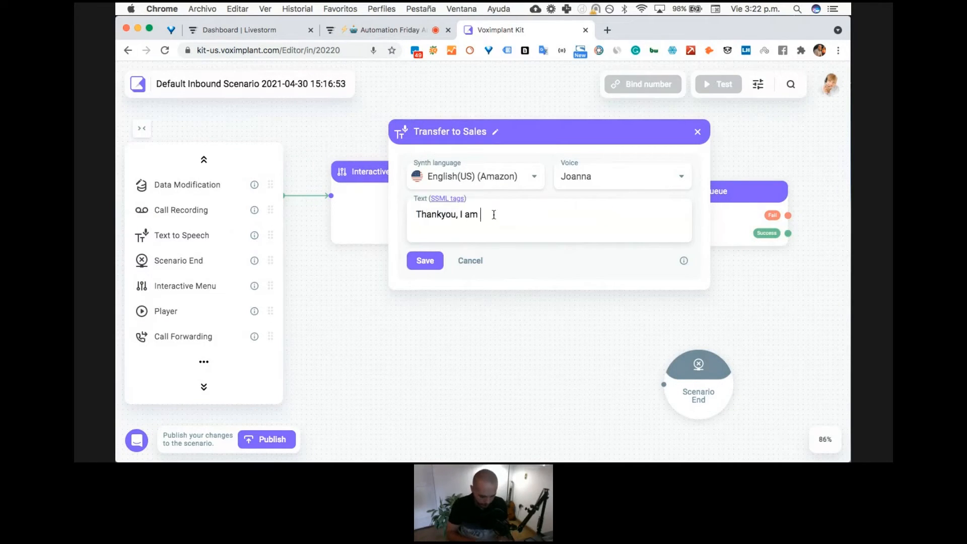
text(going to transfer you to Sales right)
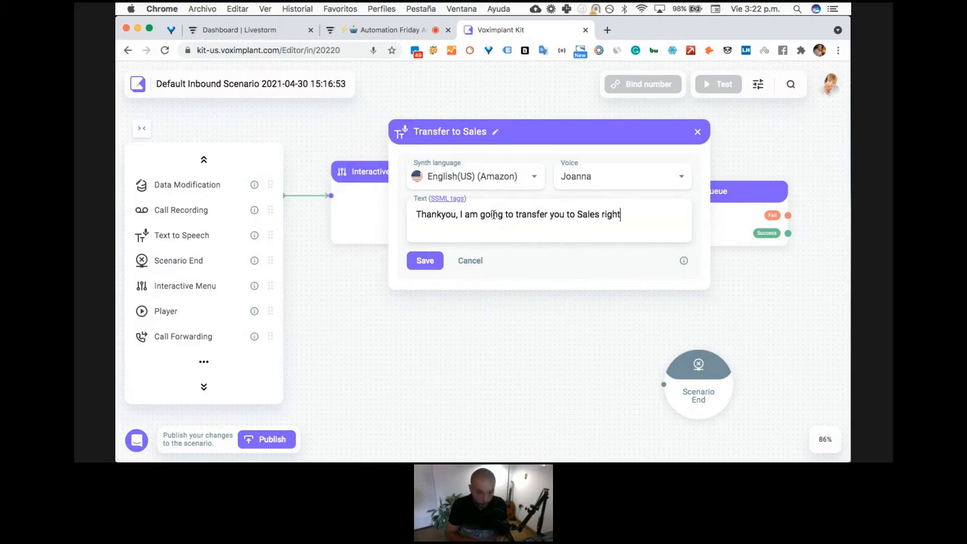
text( now...)
click(437, 214)
click(425, 261)
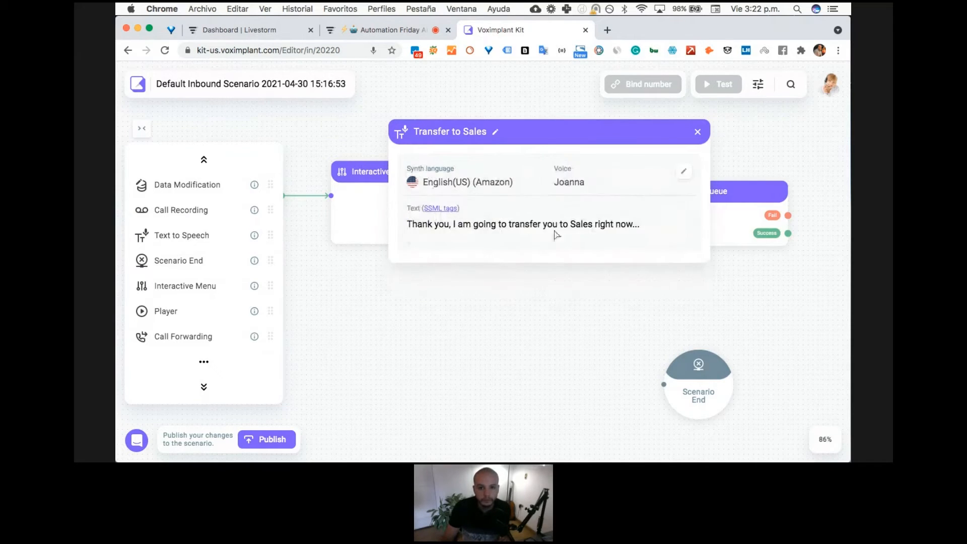
click(697, 132)
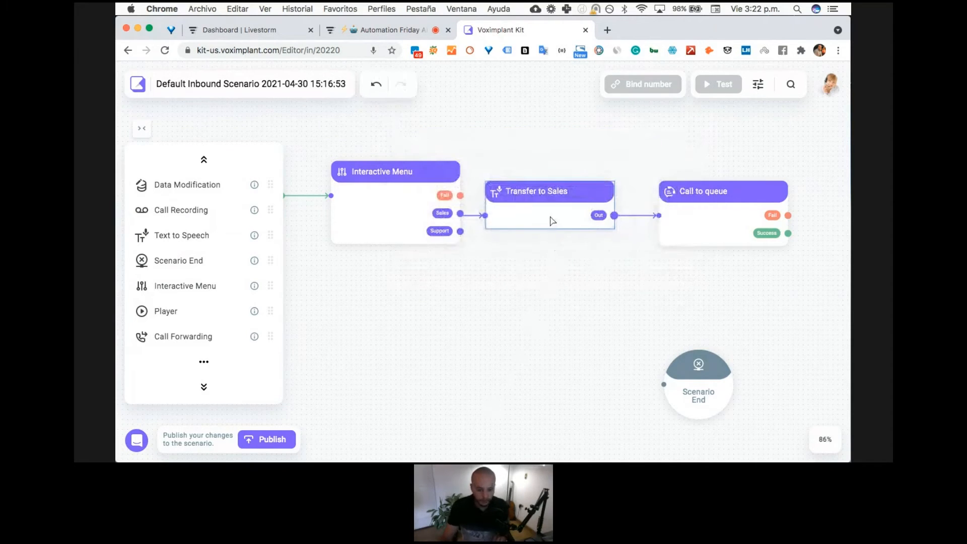
- Duplicate the Transfer to Sales block below the original and link the Interactive Menu's Support output to the copy
key(super+c)
key(super+v)
drag(552, 154, 547, 273)
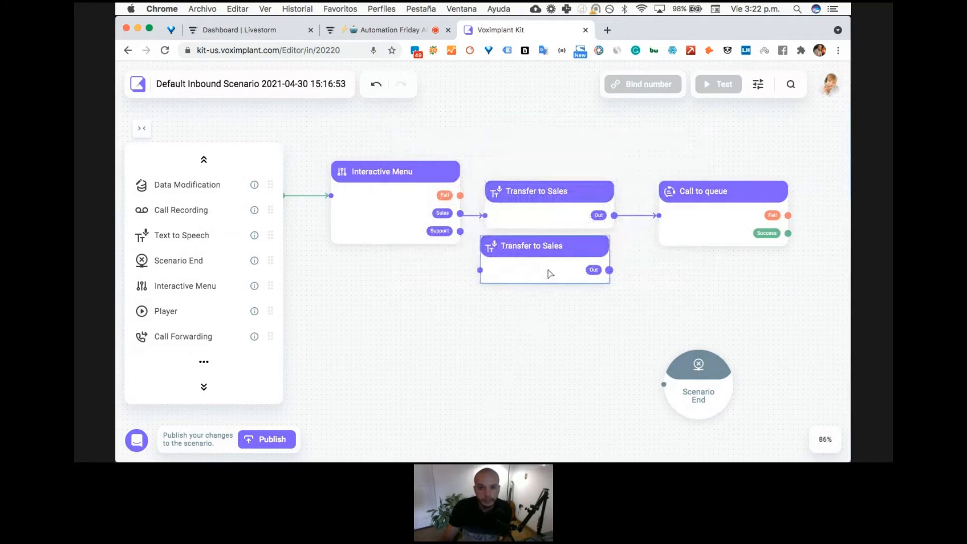
drag(460, 232, 524, 270)
- Rename the copied text-to-speech block as Transfer to Support
double_click(537, 255)
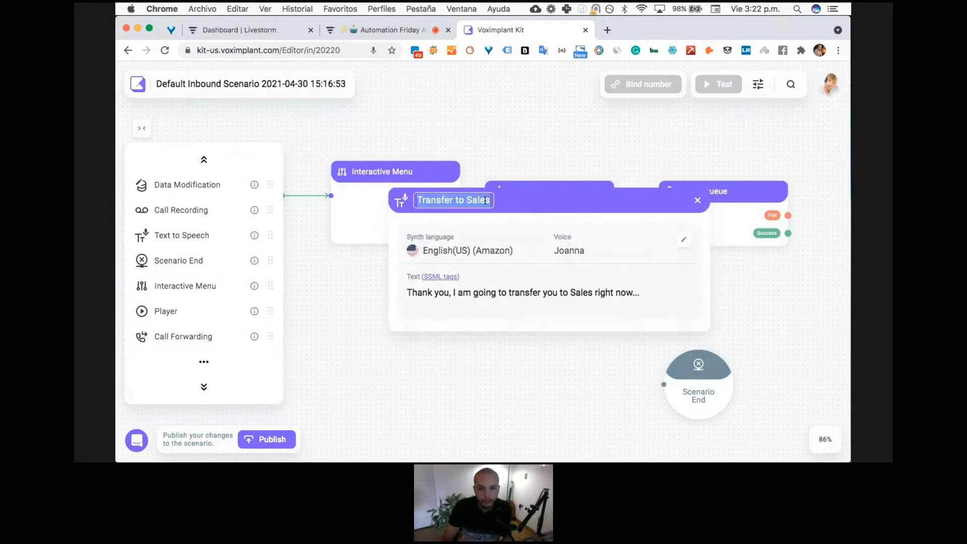
key(BackSpace)
key(BackSpace)
key(BackSpace)
key(BackSpace)
text(upport)
key(Return)
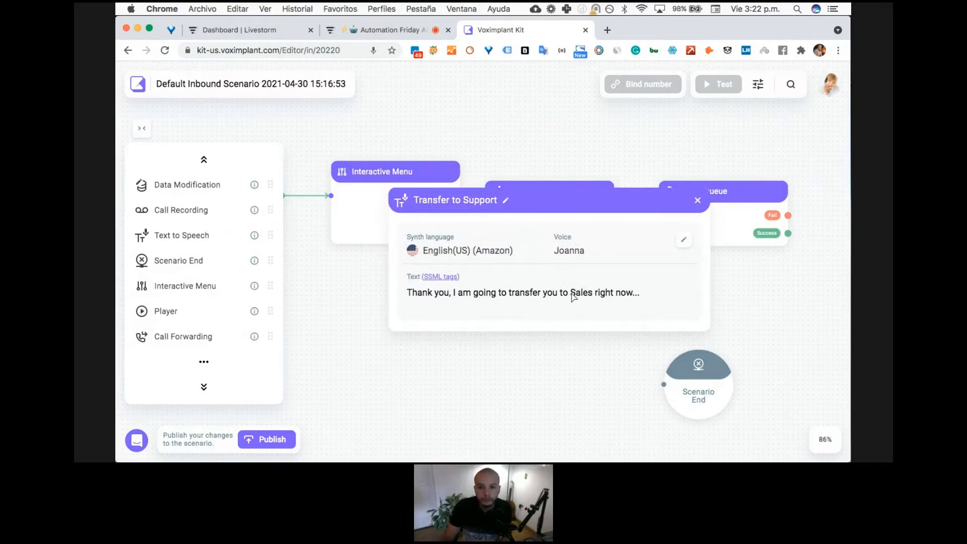
- Replace Sales with Support in the Transfer to Support speech text, save it and close the settings
double_click(581, 292)
text(Support)
click(425, 327)
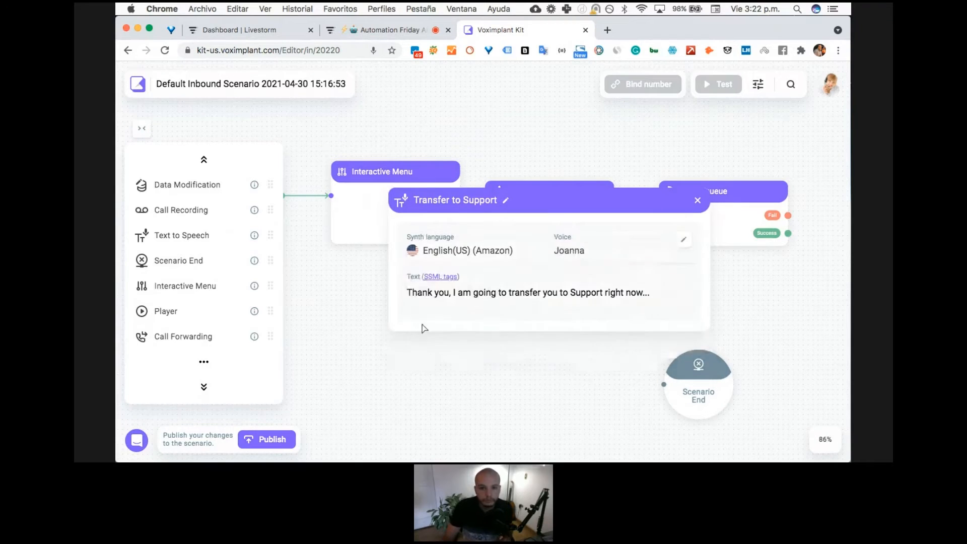
click(697, 201)
- Duplicate the Call to queue block below the original and link Transfer to Support's output to the copy
drag(663, 301, 585, 331)
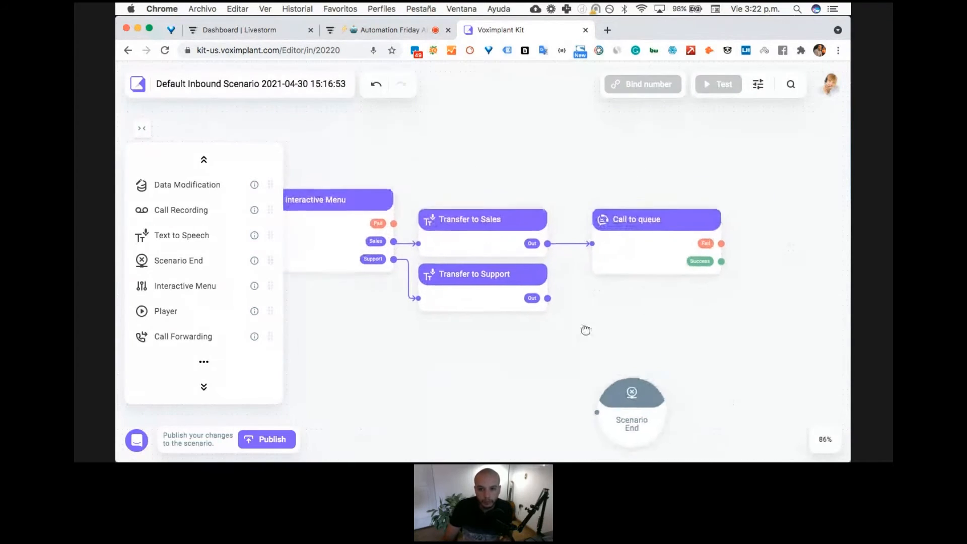
click(636, 258)
key(super+c)
key(super+v)
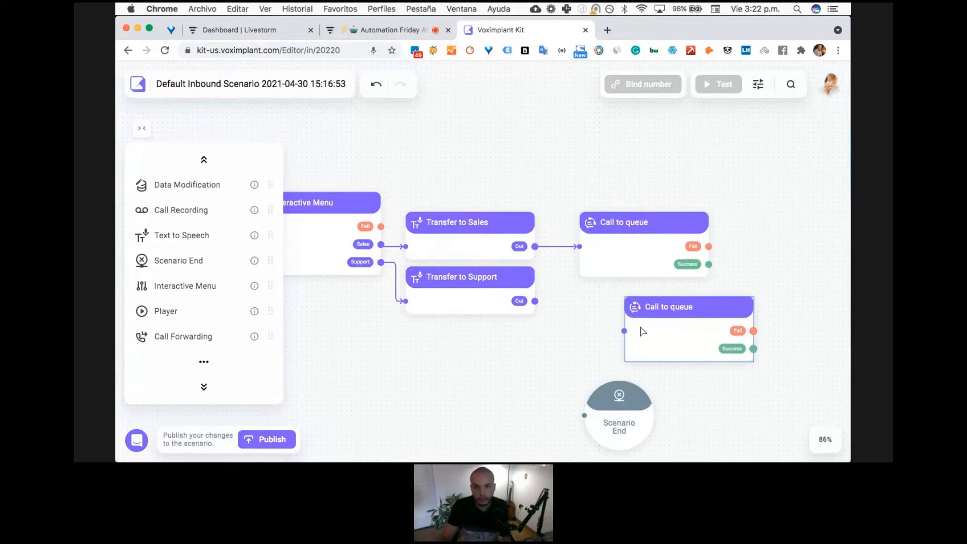
drag(643, 331, 623, 320)
drag(535, 300, 579, 315)
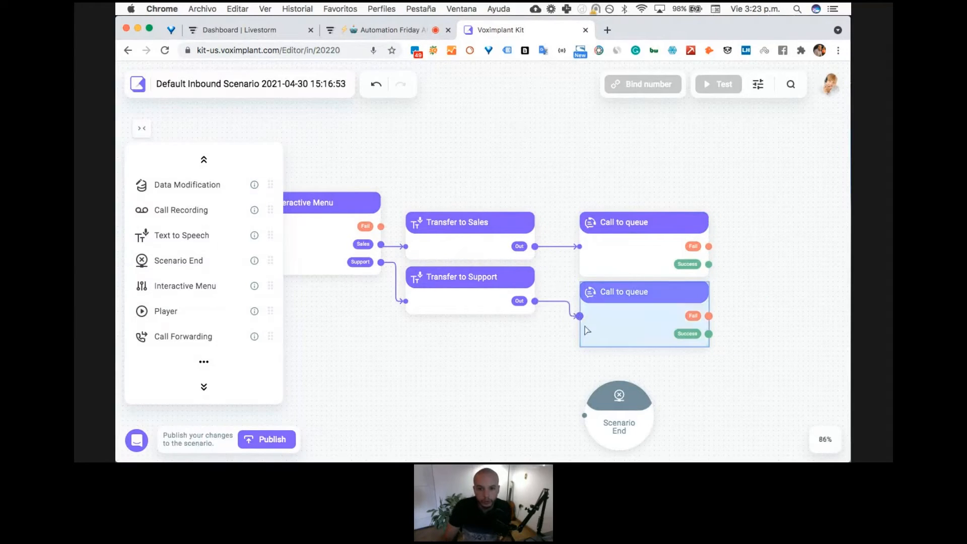
- Move Scenario End to the right of the queue blocks and connect both blocks' Success and Fail outputs to it
drag(591, 396, 742, 274)
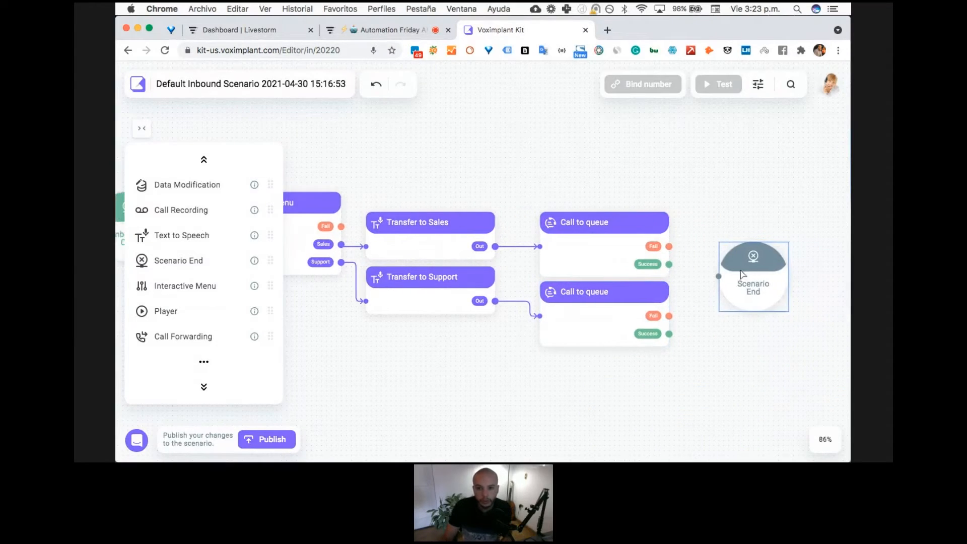
drag(669, 265, 718, 277)
drag(669, 333, 719, 288)
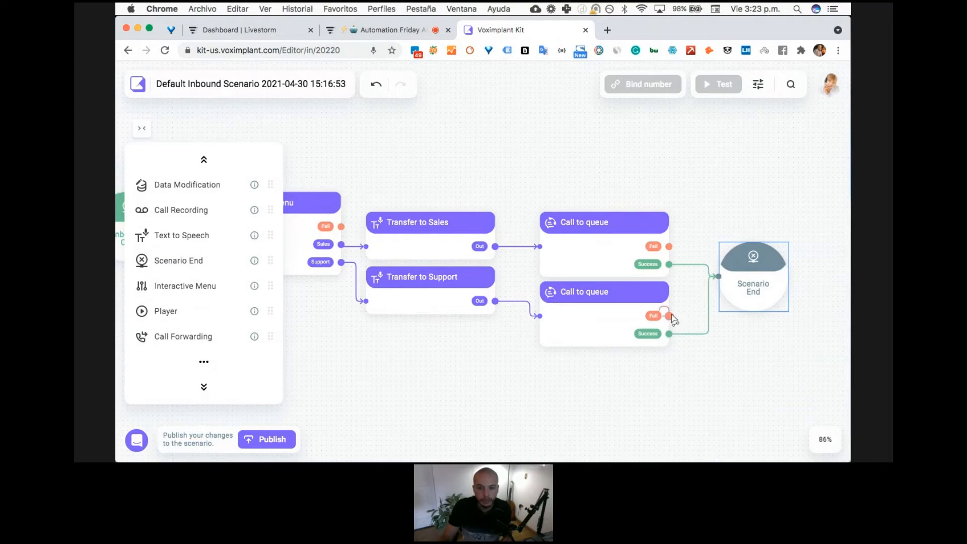
drag(670, 316, 709, 292)
drag(668, 246, 719, 278)
- Try to publish the scenario and dismiss the resulting notification
scroll(519, 369, down, 5)
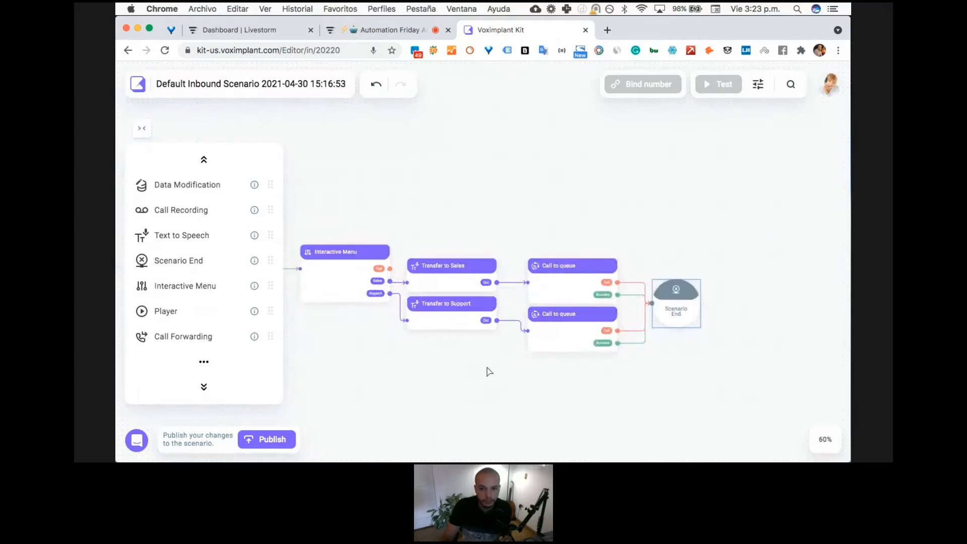
scroll(495, 353, up, 2)
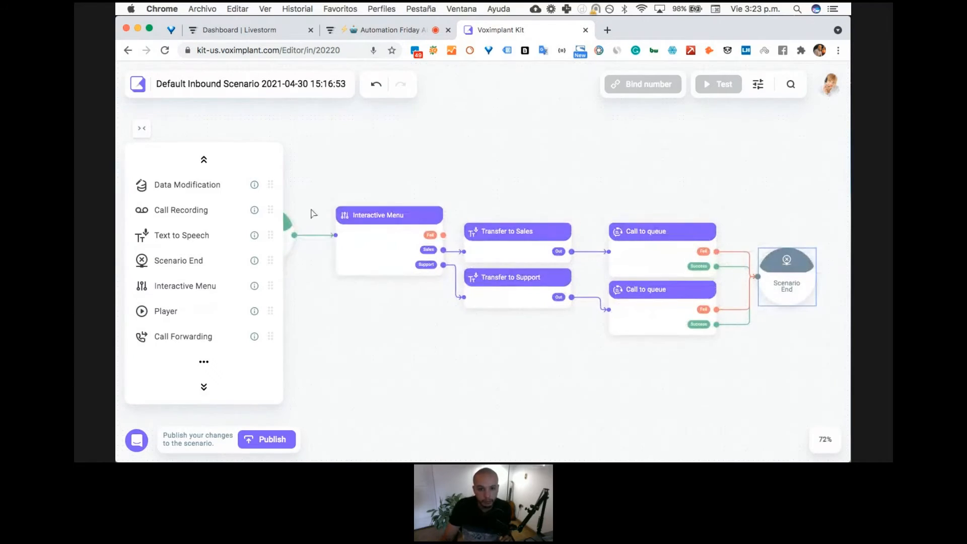
drag(535, 377, 558, 370)
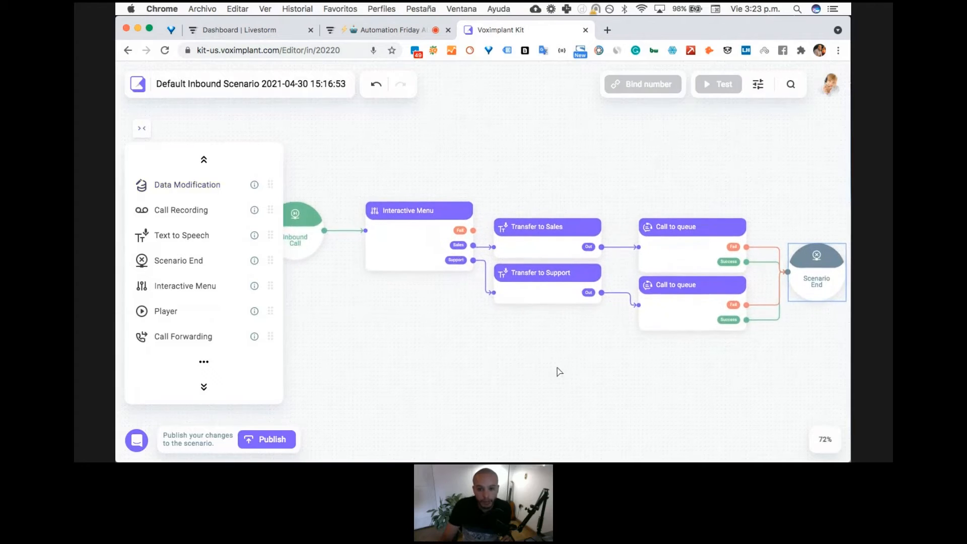
scroll(554, 363, down, 2)
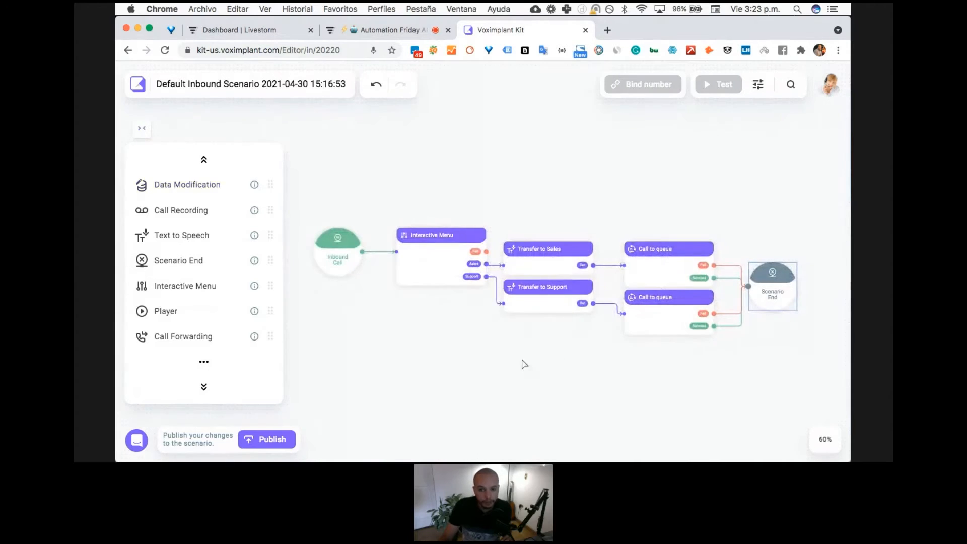
click(278, 441)
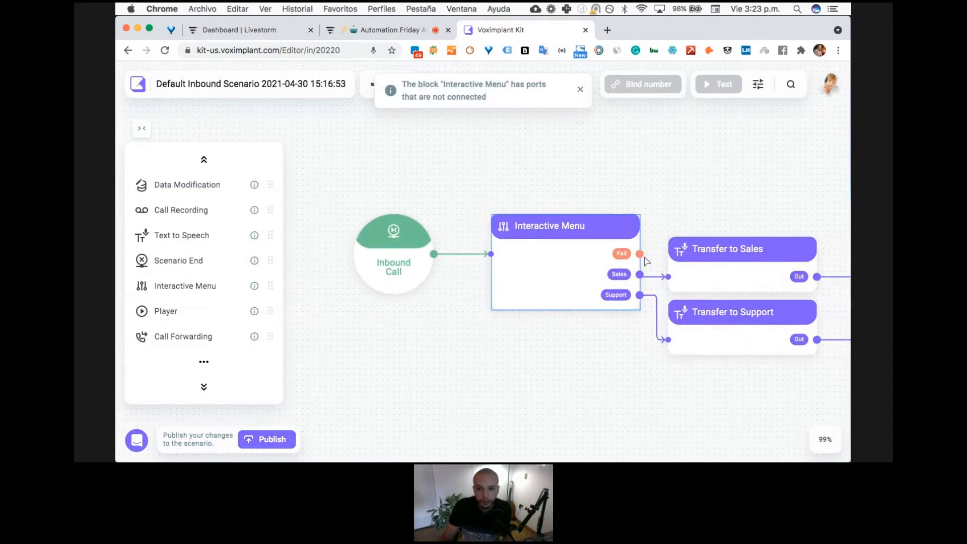
click(630, 257)
click(710, 105)
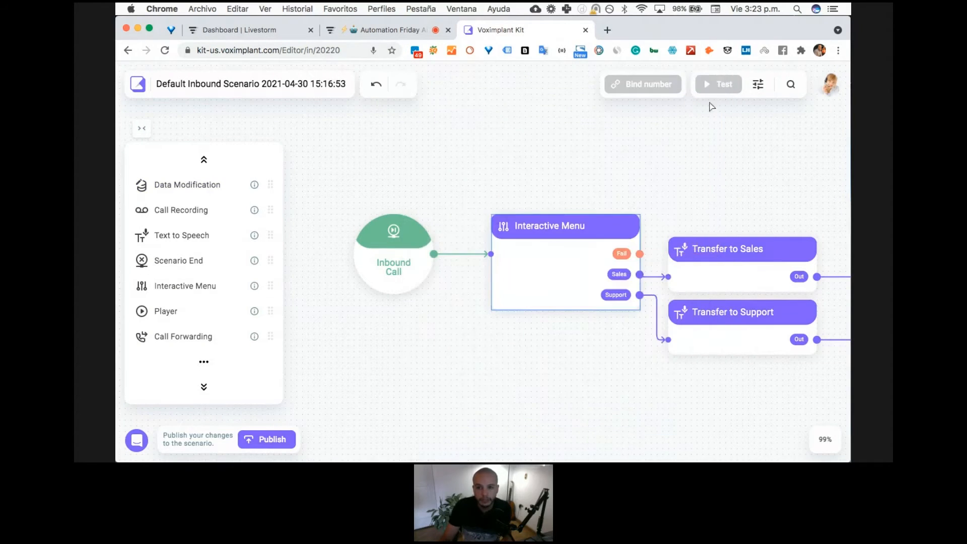
- Link the Interactive Menu's Fail output to a copy of Scenario End above Transfer to Sales, and try to publish the scenario
scroll(403, 416, down, 5)
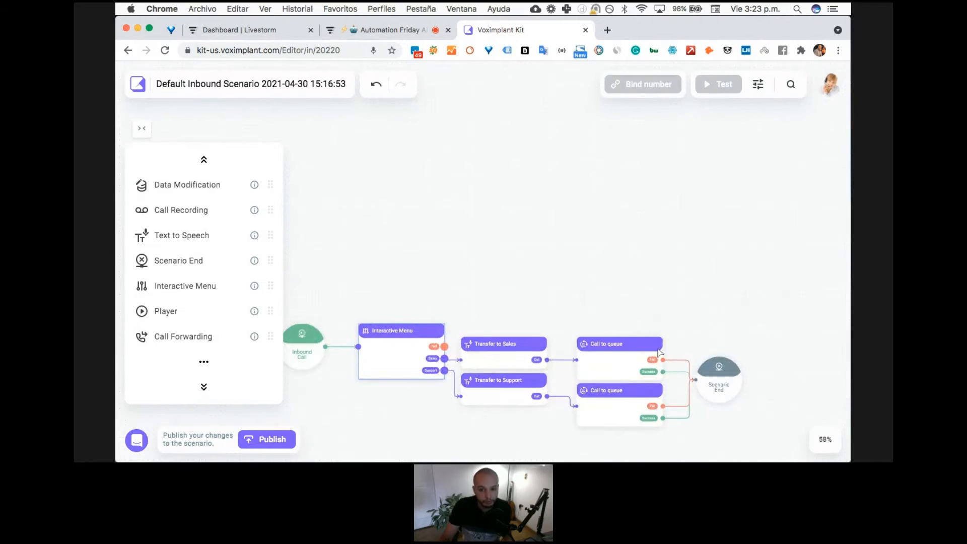
click(717, 372)
key(super+c)
key(super+v)
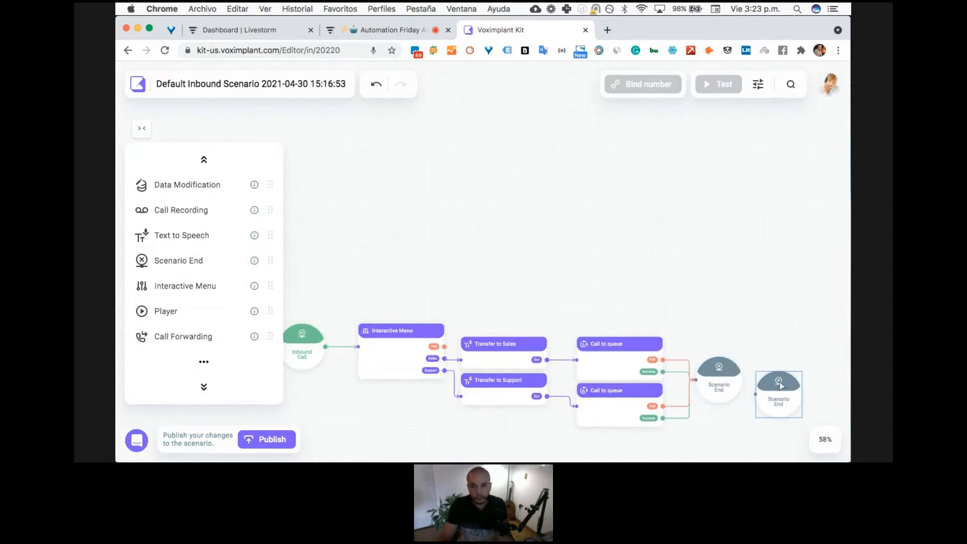
drag(777, 383, 457, 286)
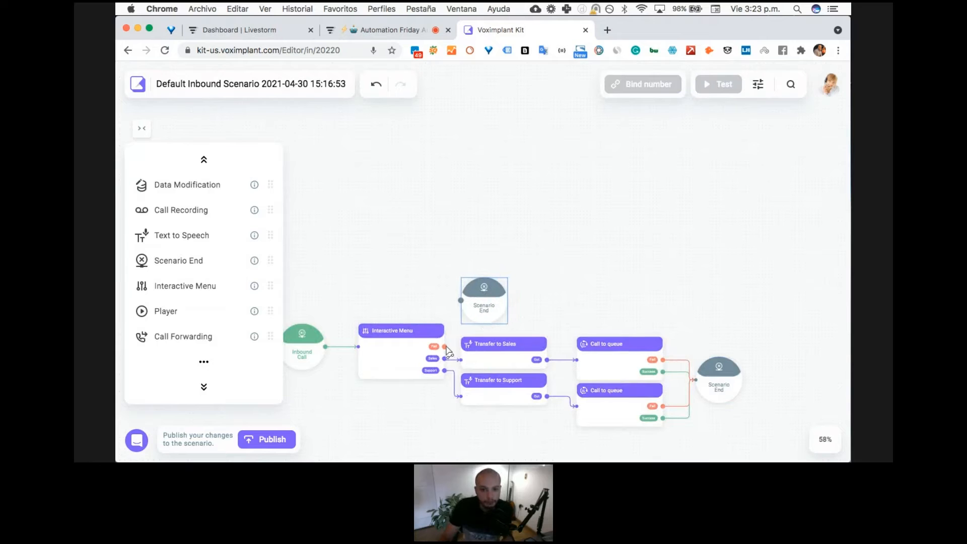
drag(445, 347, 462, 301)
click(292, 440)
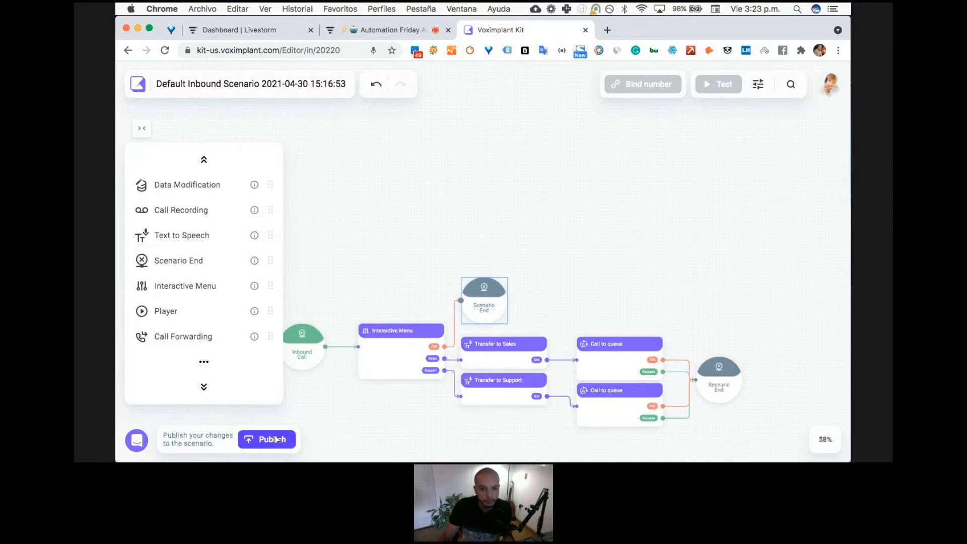
click(363, 299)
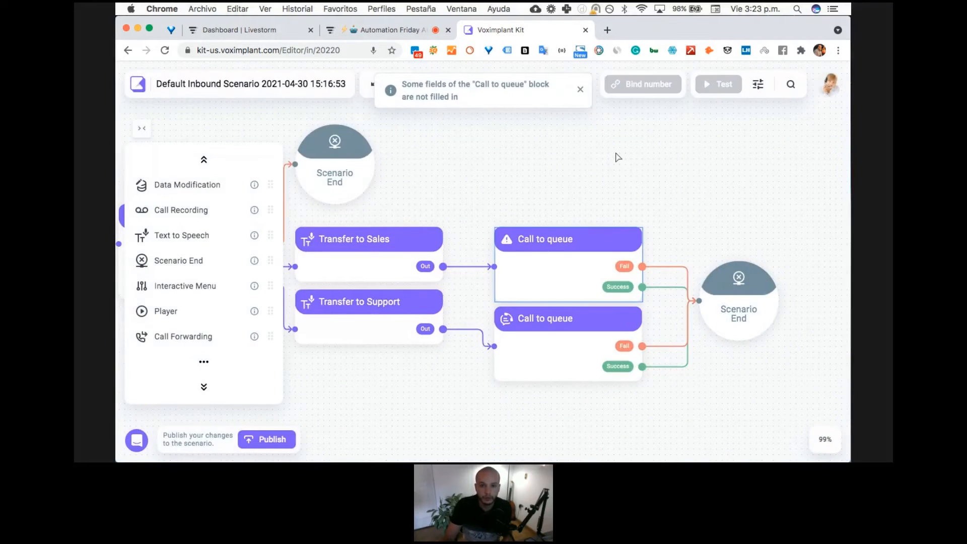
- Set the queue of the Call to queue block linked from Transfer to Sales to Queue-Ventas
double_click(583, 270)
click(588, 196)
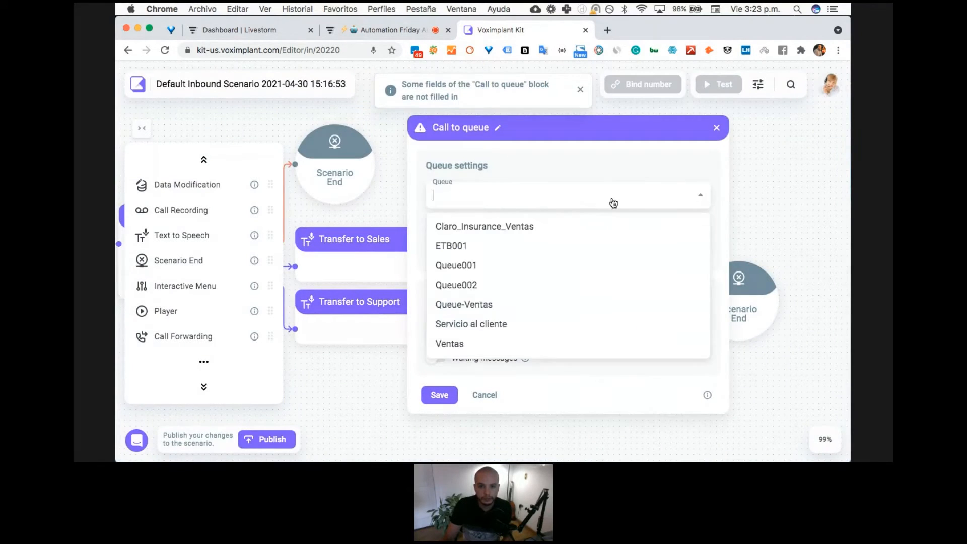
click(486, 307)
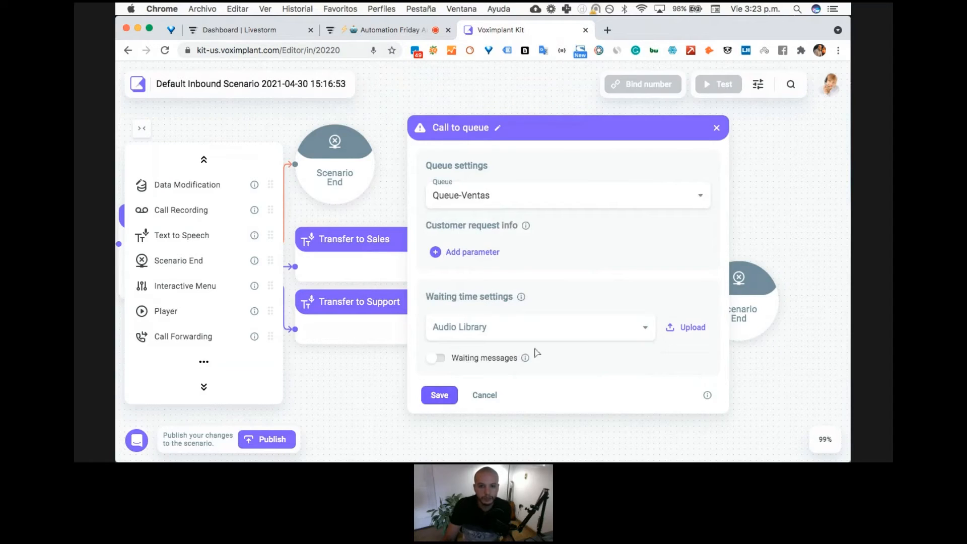
- Add a customer request info parameter with the label Name and the value {{name}}
click(459, 252)
click(461, 252)
text(N)
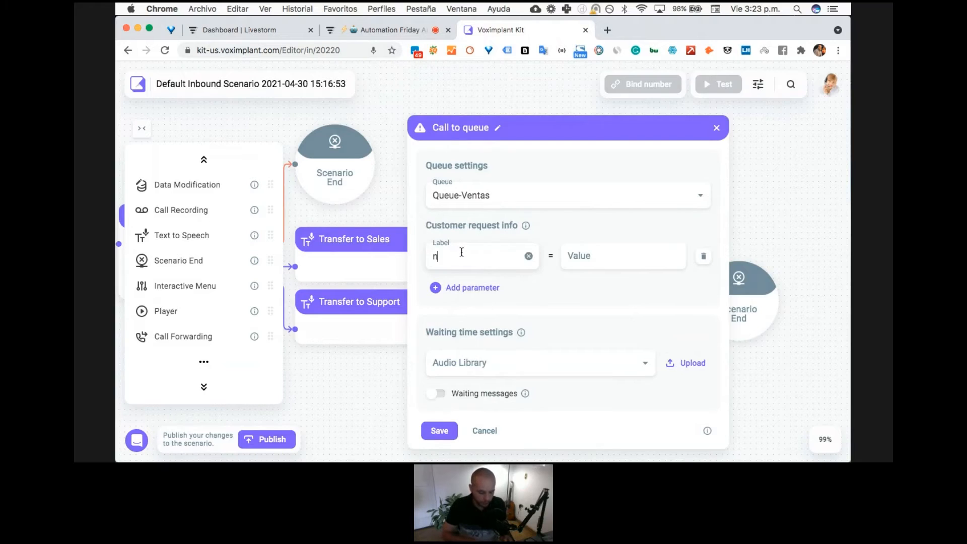
key(BackSpace)
text(Nasm)
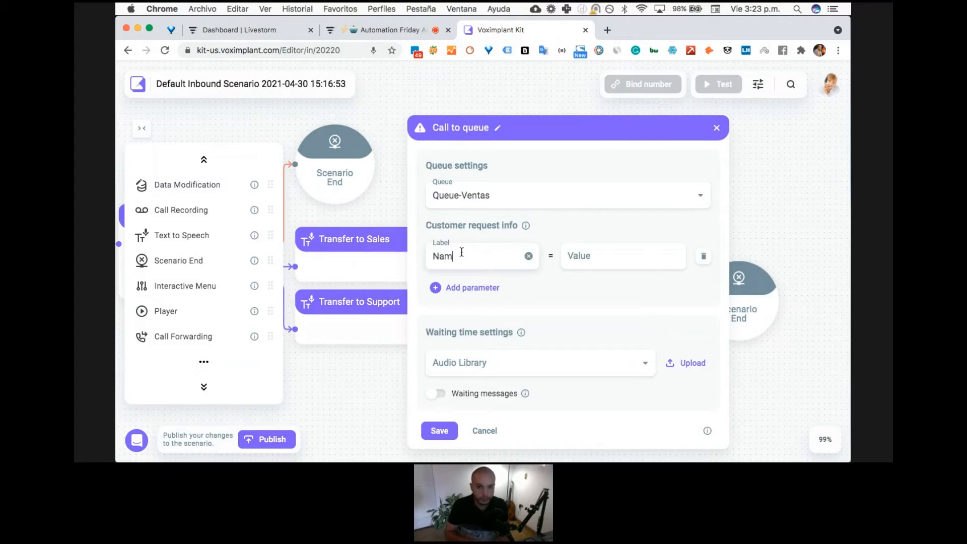
key(Tab)
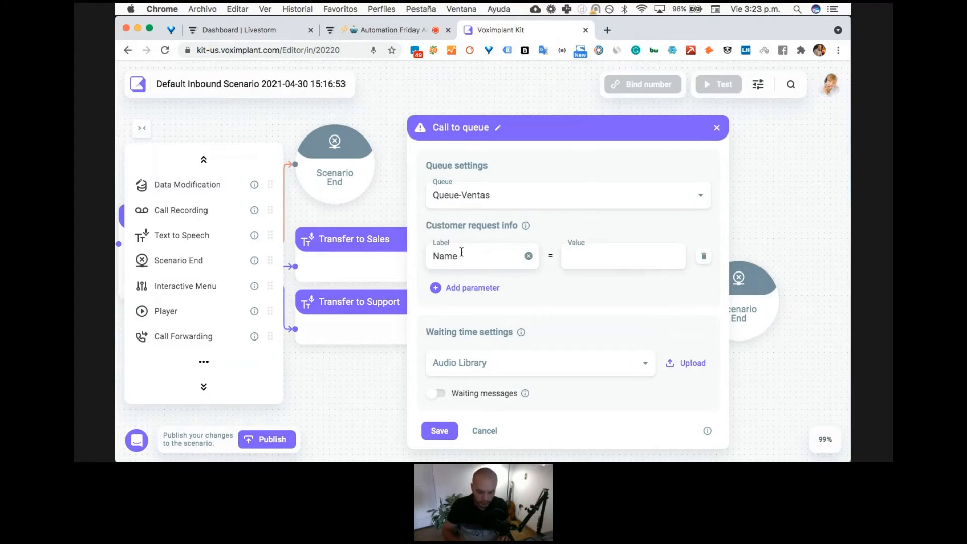
text({{name)
- Add a second customer request info parameter with the label Sales and the value {{sales_type}}
click(476, 288)
click(490, 266)
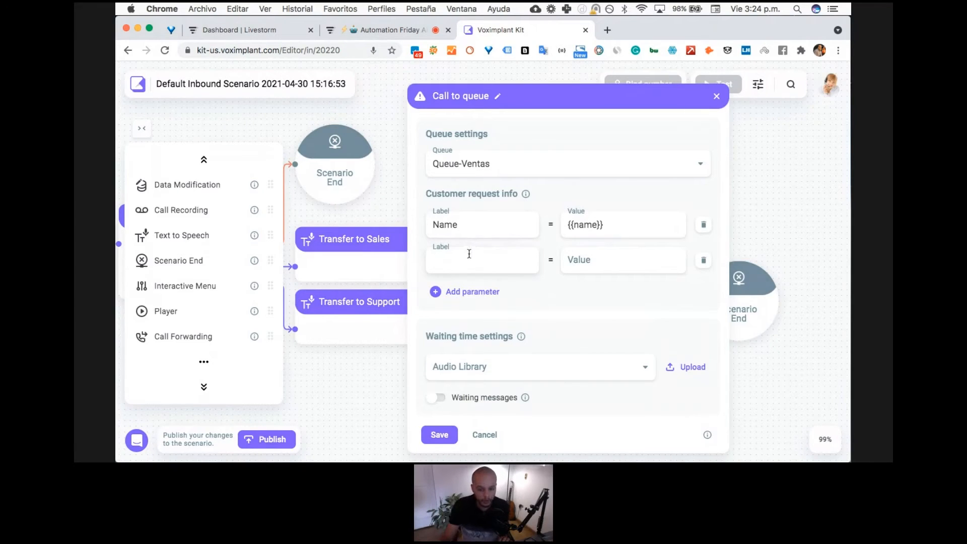
text(Sasi)
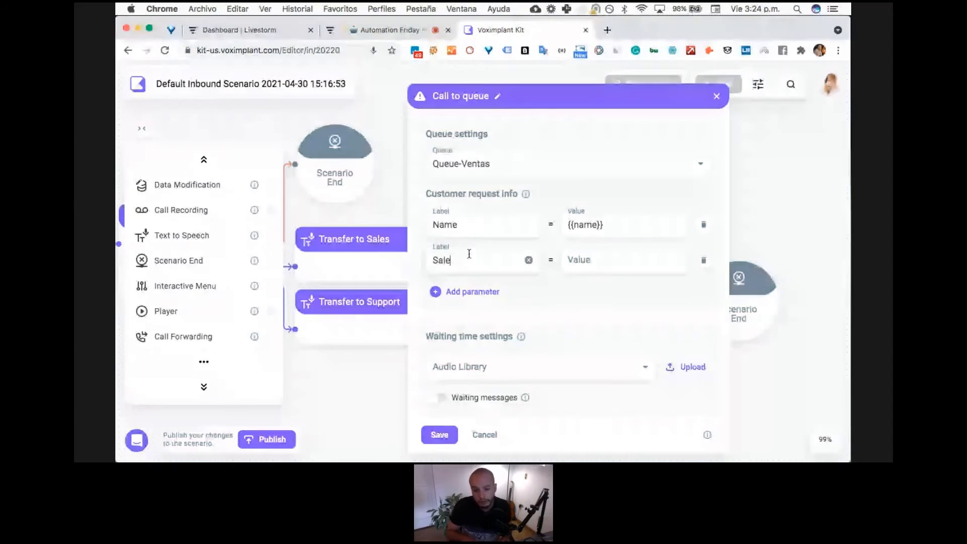
text(s)
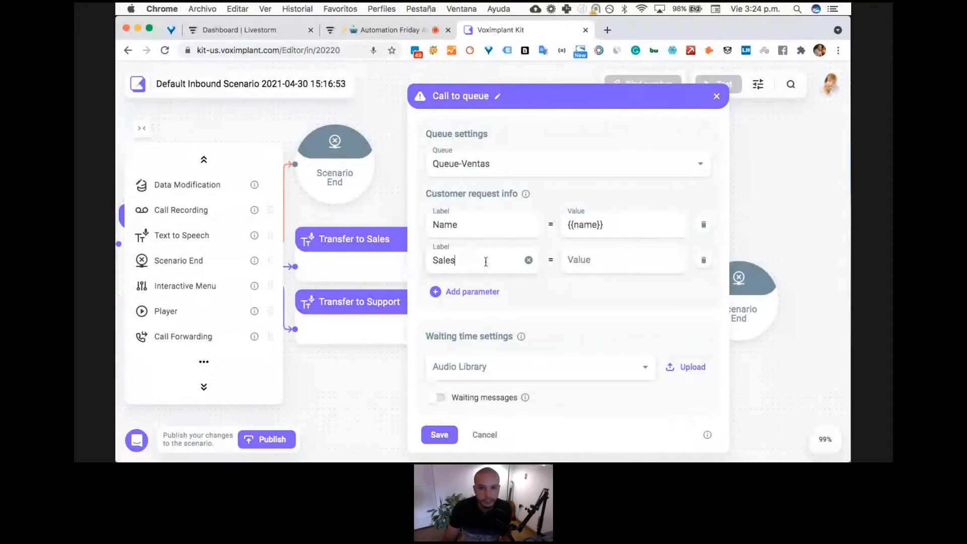
click(575, 253)
text({{sales)
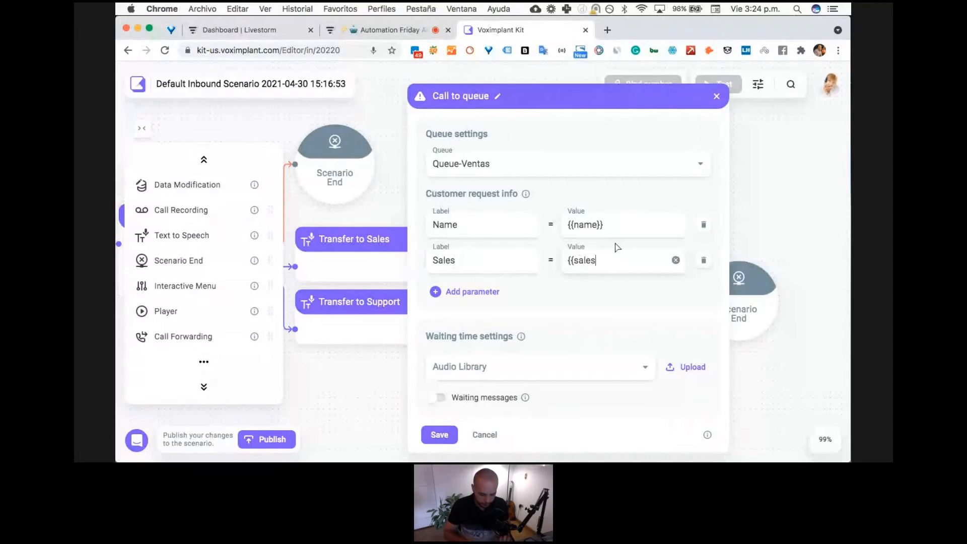
text(_type)
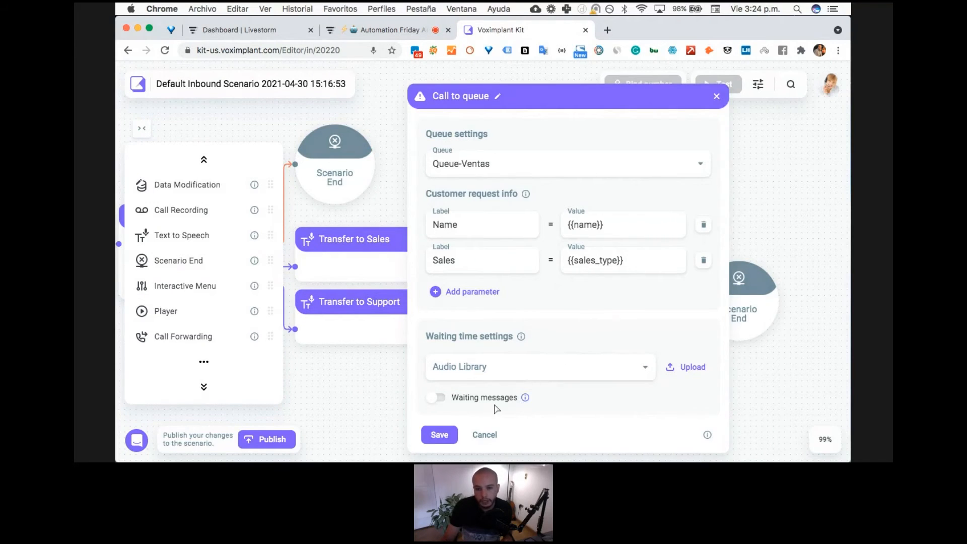
- Enable waiting messages for the Call to queue block linked from Transfer to Sales, and save its settings
click(439, 399)
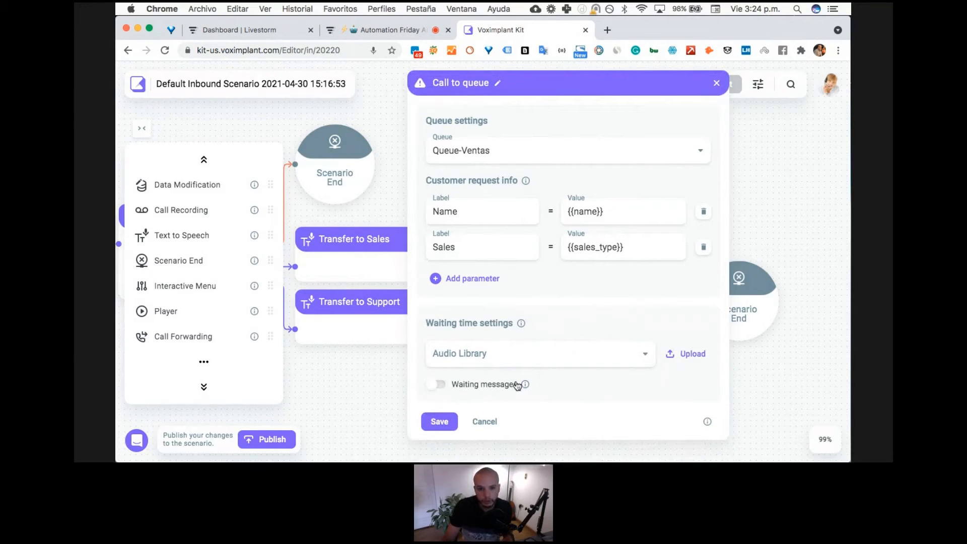
click(439, 385)
scroll(579, 327, down, 3)
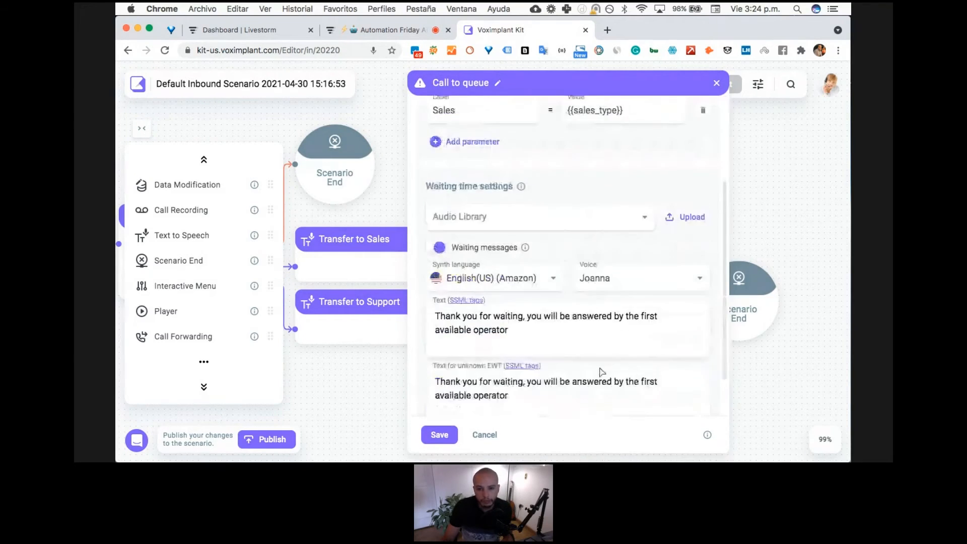
scroll(524, 368, down, 2)
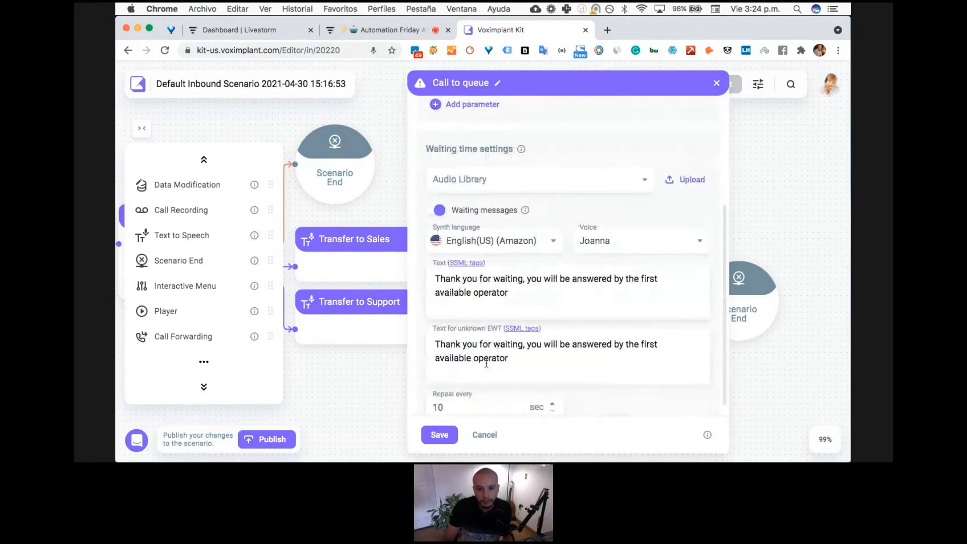
click(446, 432)
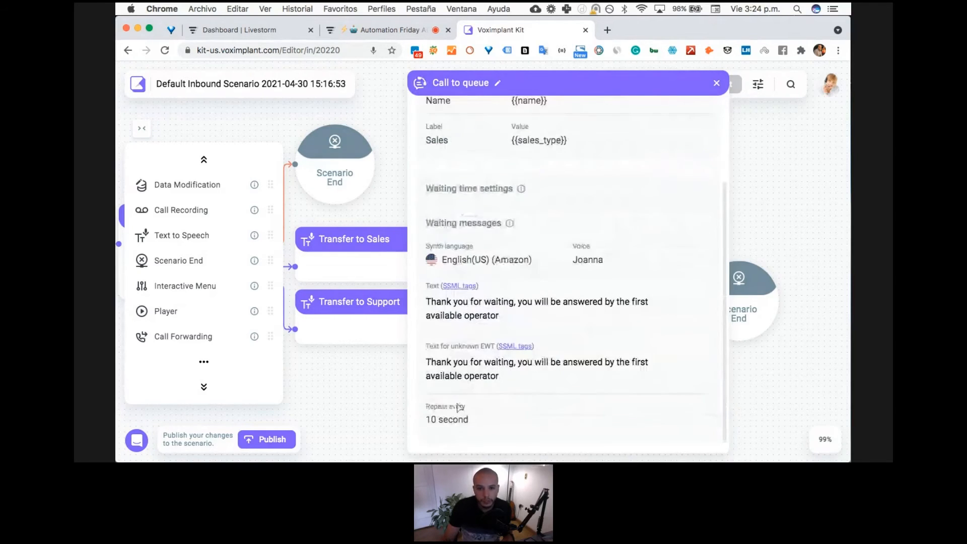
click(719, 84)
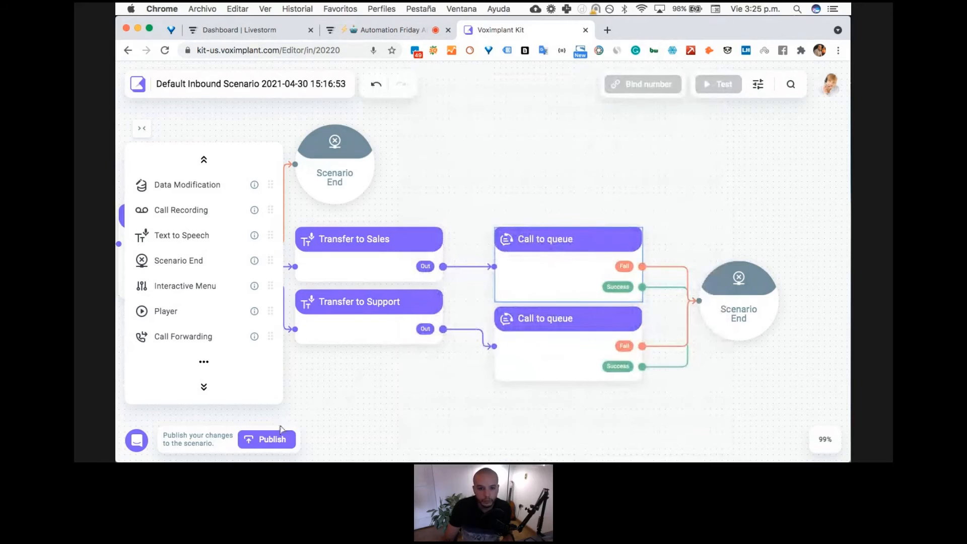
- Try to publish the scenario, and set the queue of the Call to queue block linked from Transfer to Support to Servicio al cliente
click(275, 440)
click(364, 302)
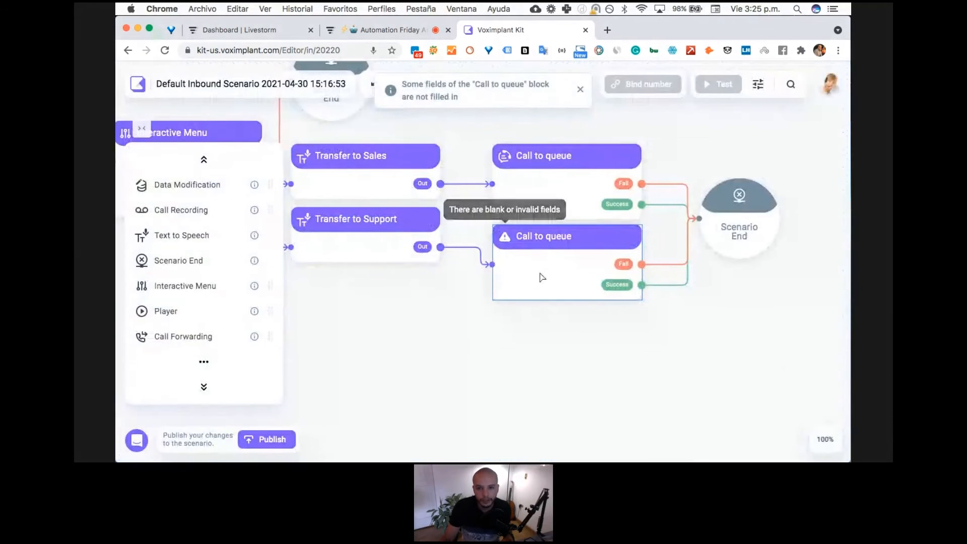
click(540, 277)
click(540, 191)
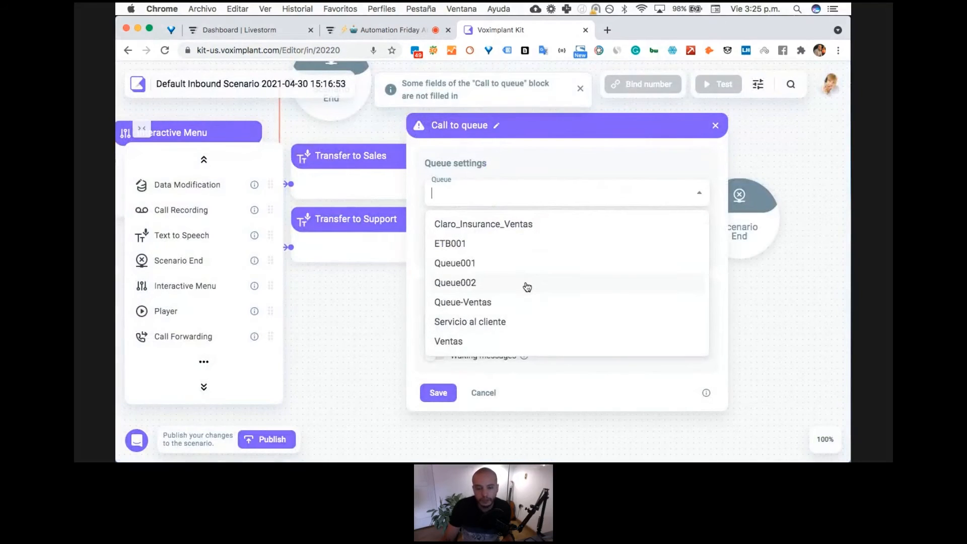
click(527, 321)
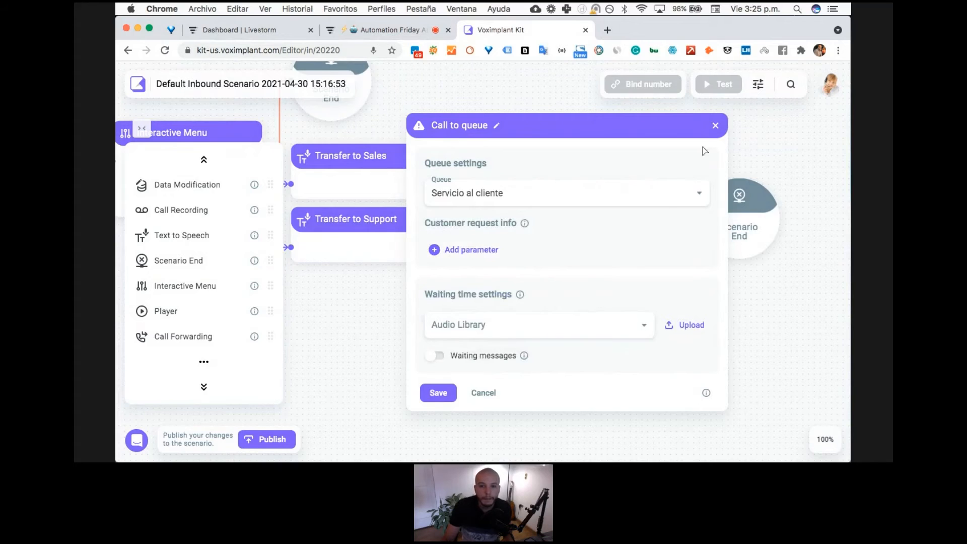
click(716, 127)
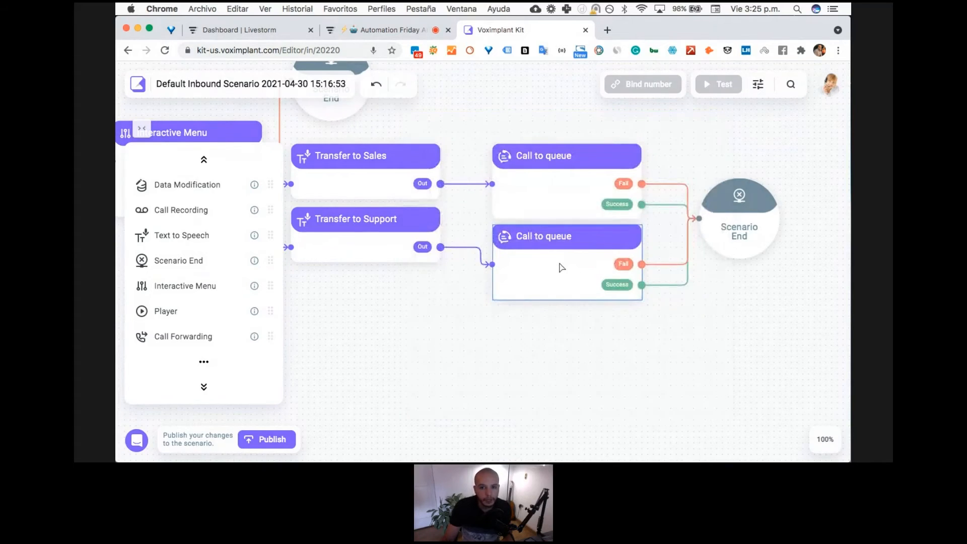
- Delete the Call to queue block linked from Transfer to Support, and link Transfer to Support to the remaining Call to queue block
key(BackSpace)
drag(553, 186, 559, 222)
drag(441, 247, 498, 219)
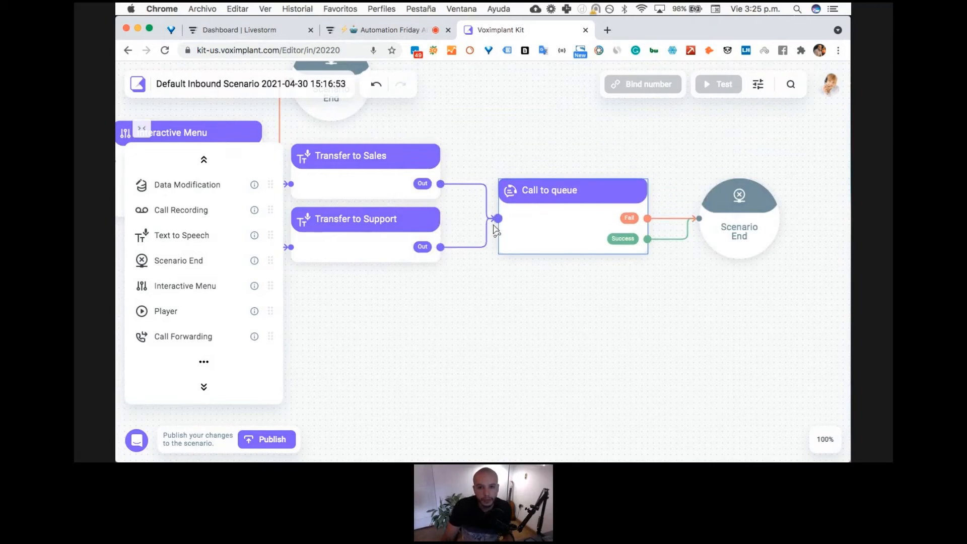
- Move Call to queue and Scenario End farther from the Transfer blocks, and remove the links from both Transfer blocks to Call to queue
drag(579, 242, 605, 228)
drag(735, 231, 792, 231)
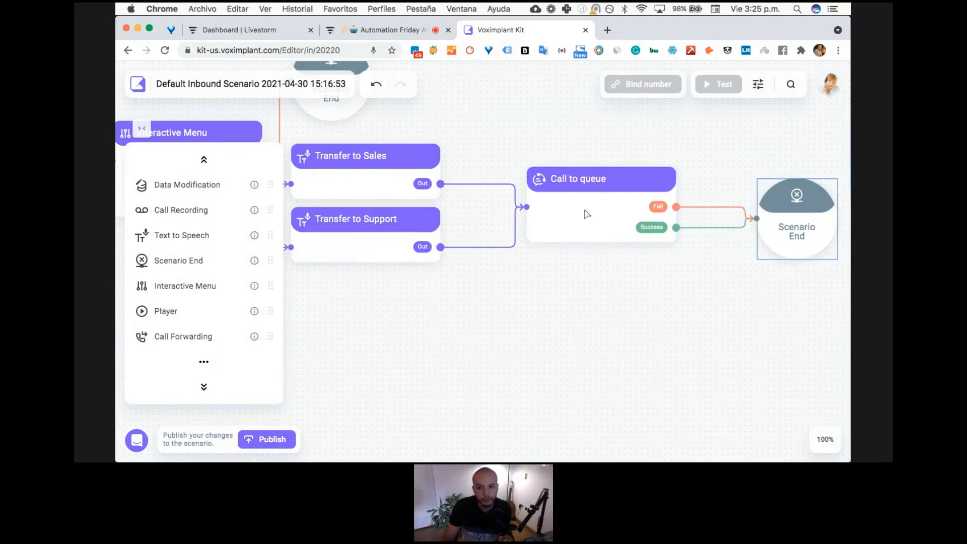
drag(548, 213, 598, 208)
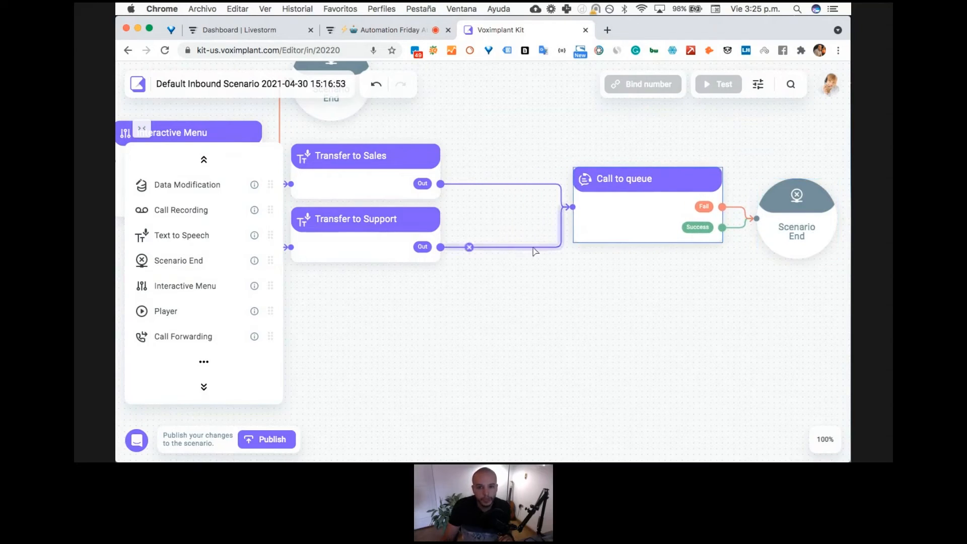
click(469, 247)
click(470, 186)
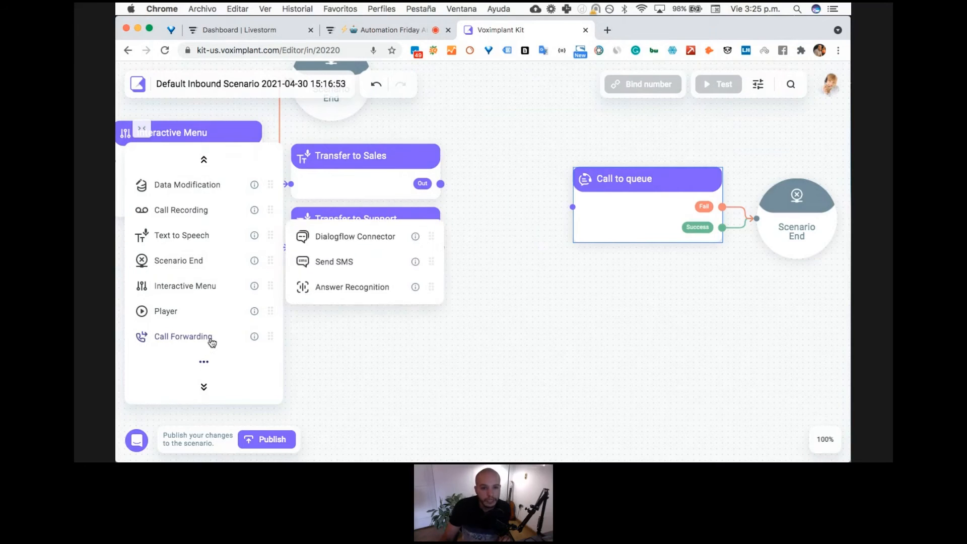
- Add a Call Properties block below the gap before Call to queue, and link Transfer to Support's output to it
scroll(201, 302, down, 3)
scroll(202, 301, down, 2)
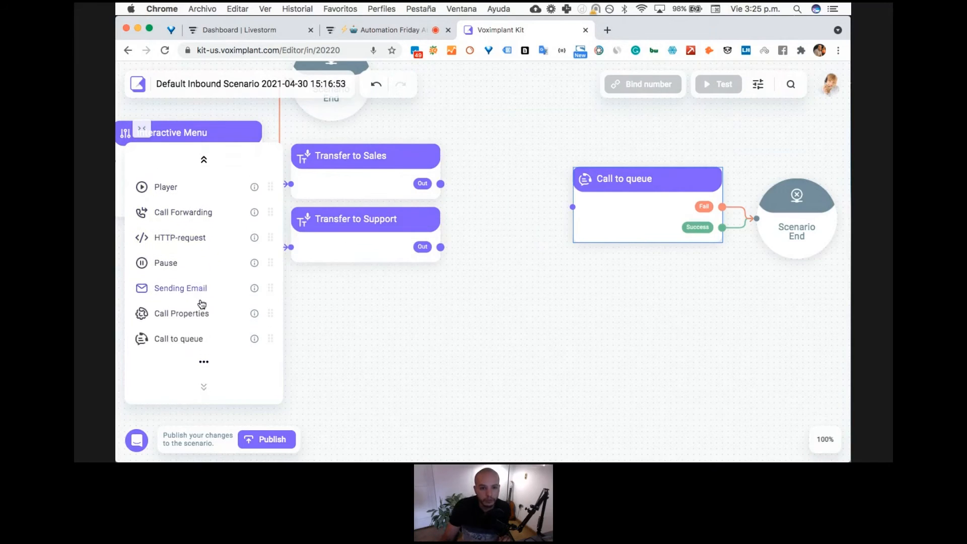
drag(187, 337, 474, 300)
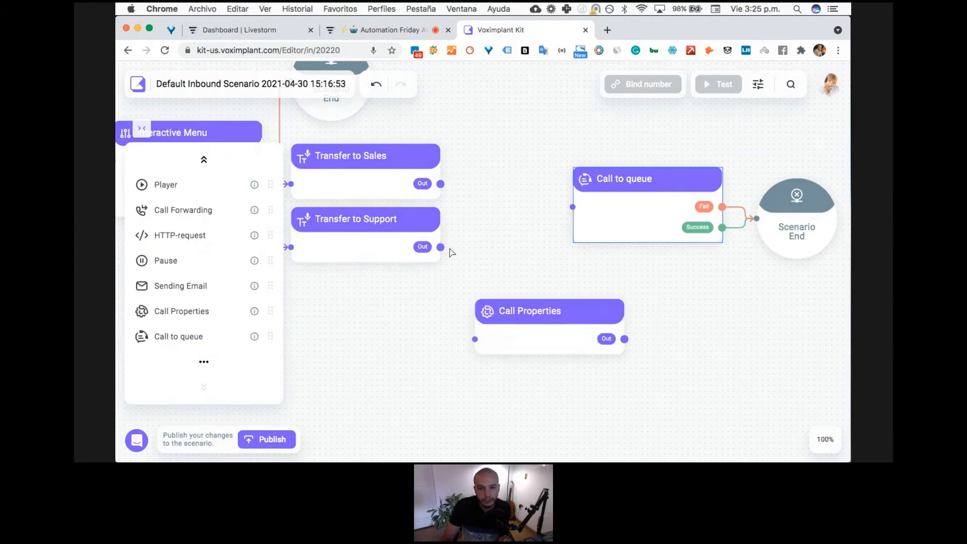
drag(440, 247, 514, 336)
- Reposition Call to queue beside Scenario End, and move Call Properties up closer to Transfer to Support
mouse_move(633, 228)
mouse_down()
mouse_move(684, 229)
mouse_move(645, 229)
mouse_up()
drag(795, 236, 741, 233)
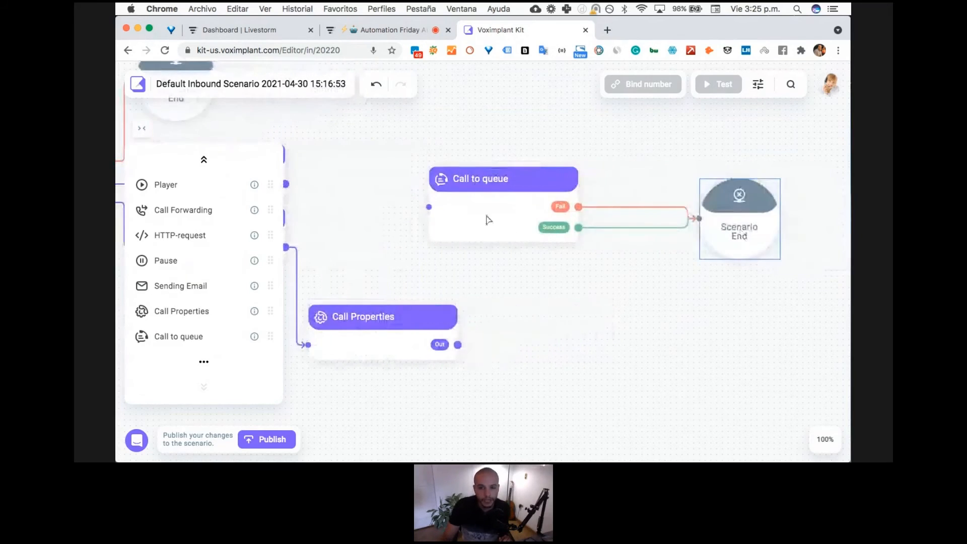
drag(487, 220, 572, 216)
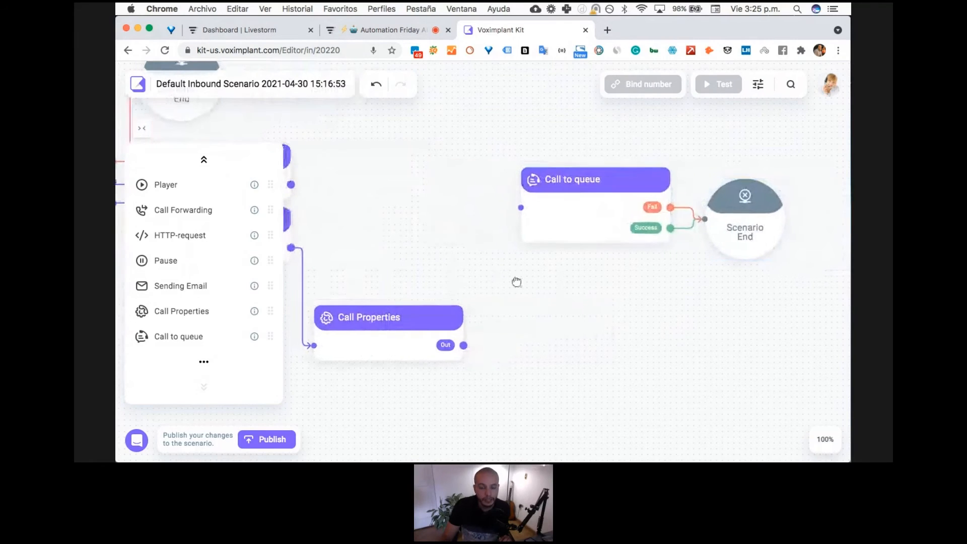
drag(494, 346, 493, 310)
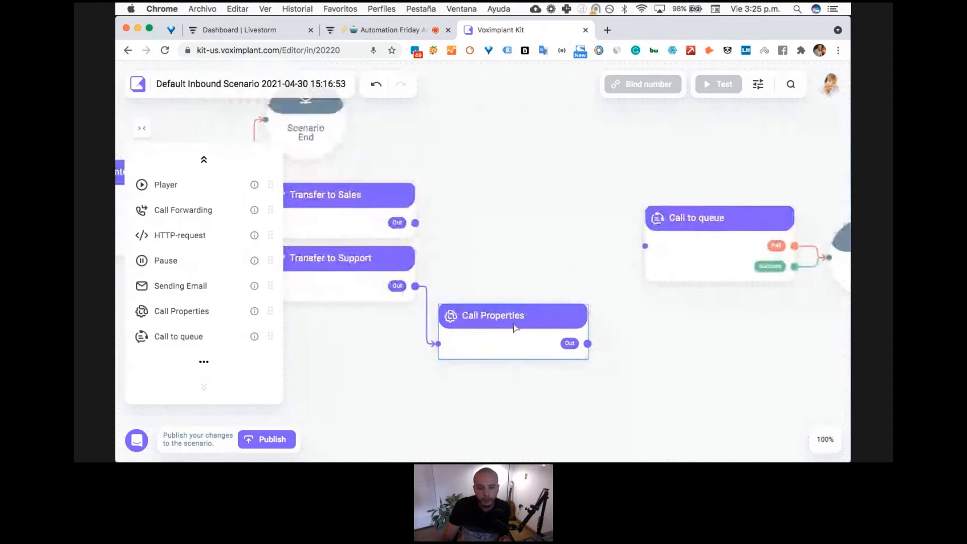
- Add Skill1 with a four-star level to Call Properties, and link the block's output to Call to queue
click(515, 327)
drag(565, 227, 548, 143)
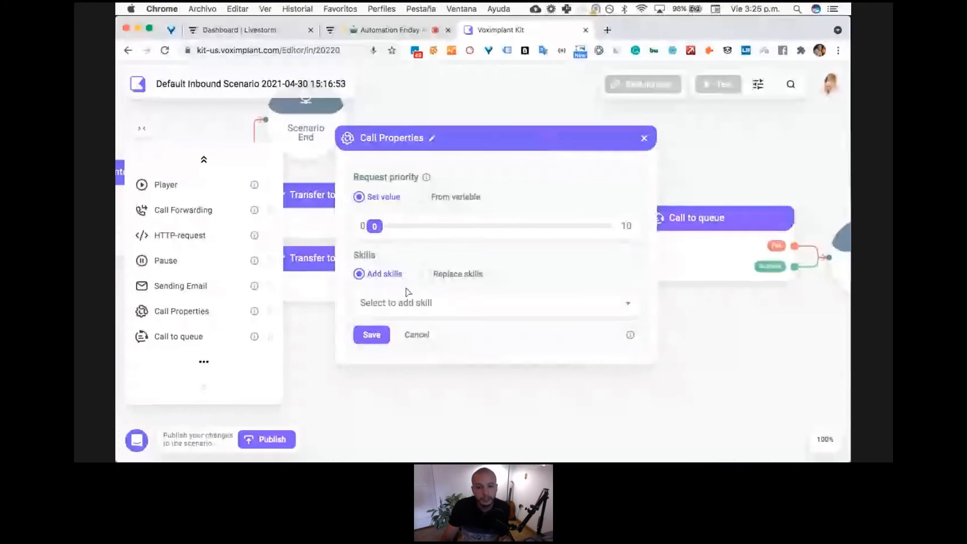
click(406, 298)
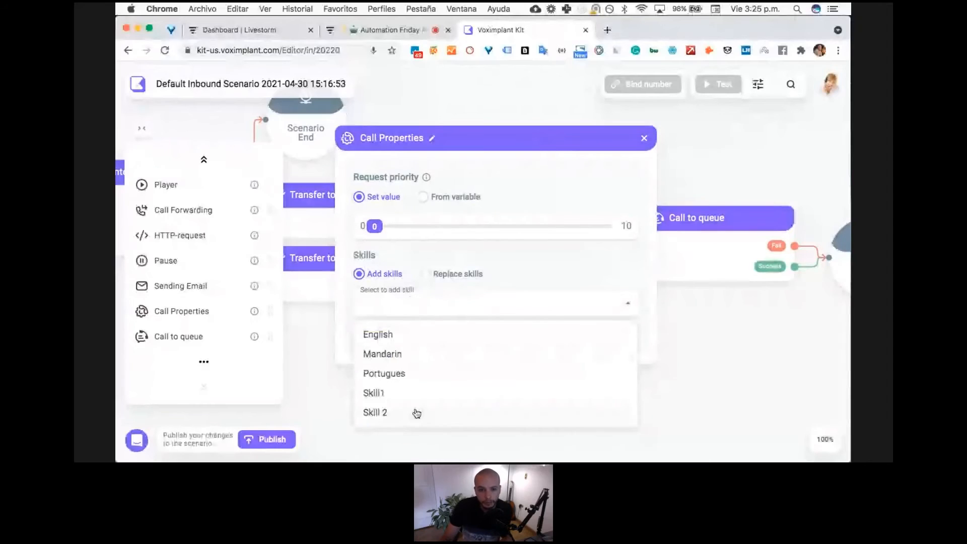
click(413, 394)
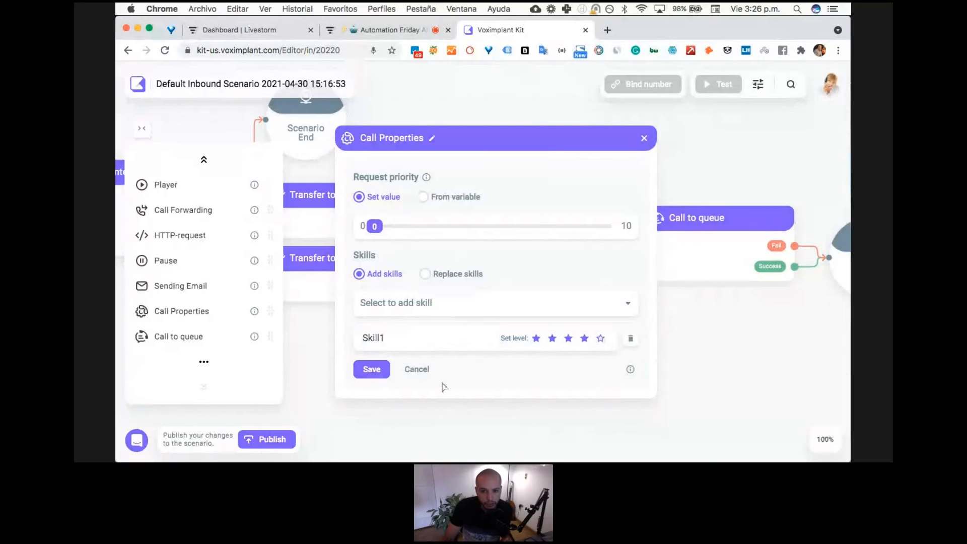
click(378, 378)
click(372, 370)
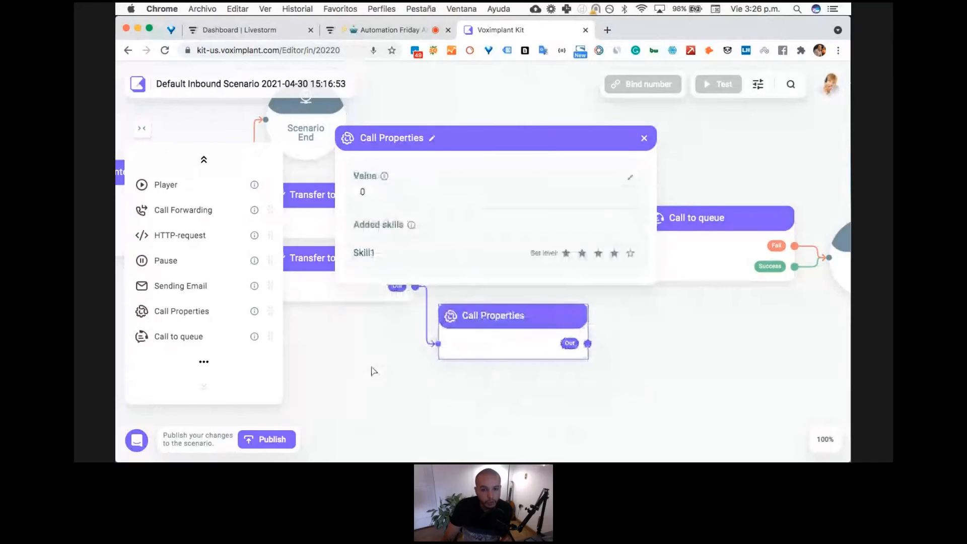
click(645, 141)
drag(588, 344, 646, 248)
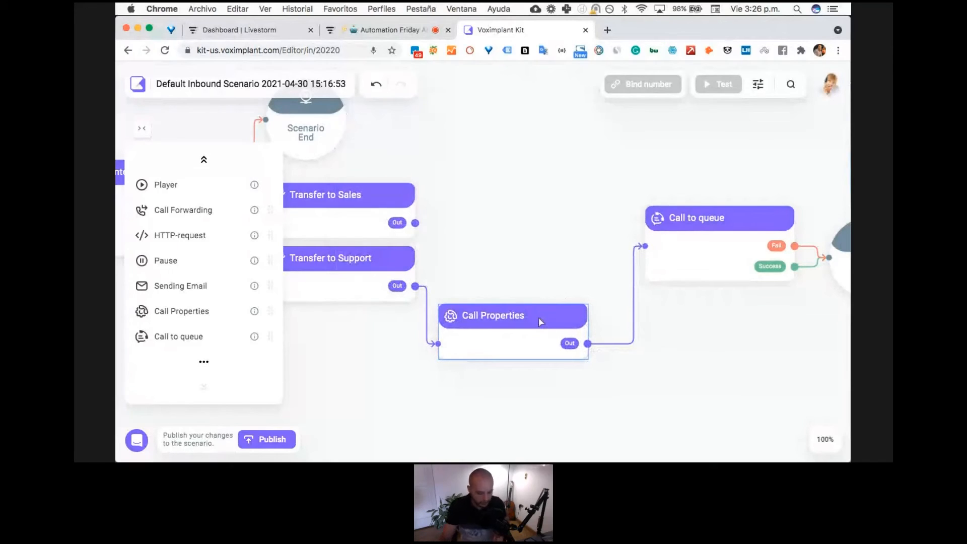
- Place a copy of Call Properties above the original, and link Transfer to Sales's output to it
key(super+c)
key(super+v)
drag(518, 246, 520, 195)
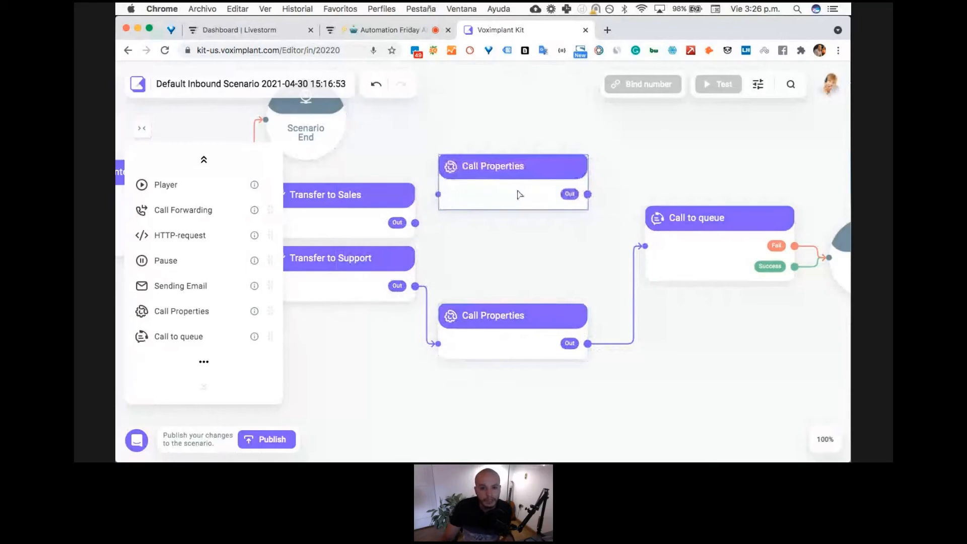
drag(415, 222, 438, 194)
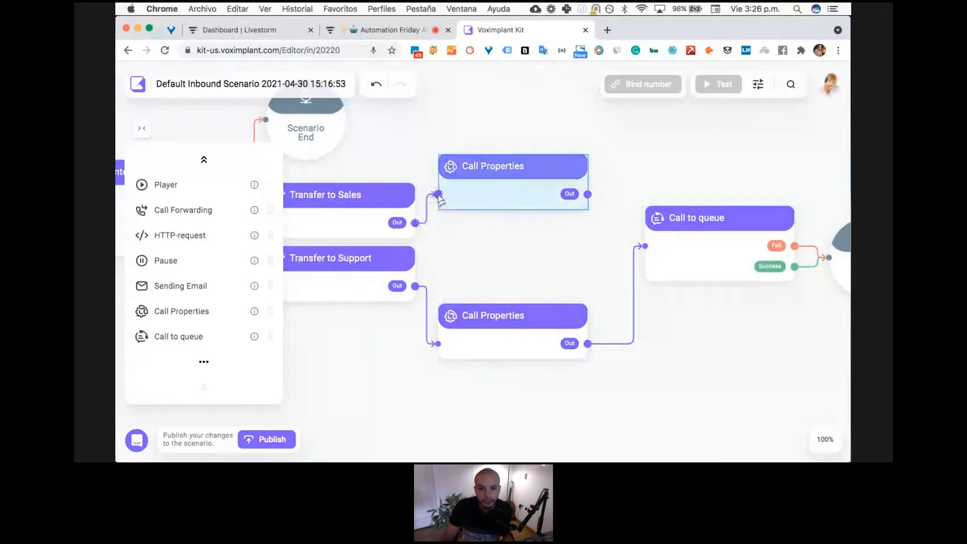
- Replace Skill1 with Skill 2 at a three-star level in the Call Properties block linked from Transfer to Sales, and save
click(494, 186)
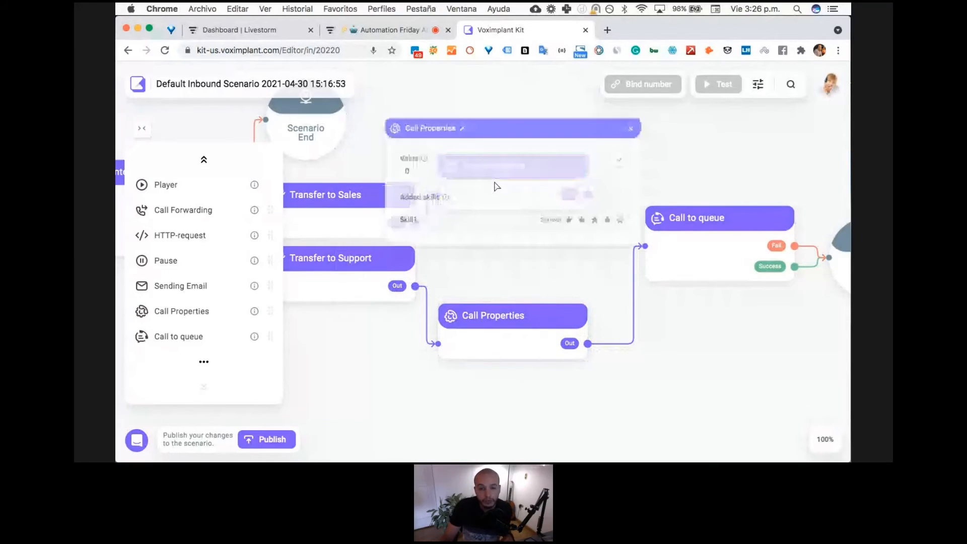
double_click(479, 236)
click(422, 314)
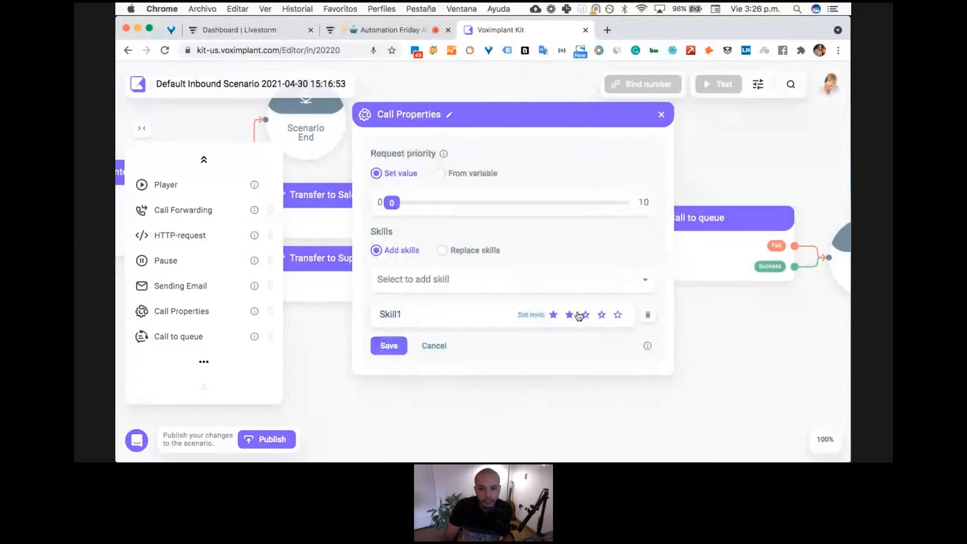
click(648, 318)
click(555, 283)
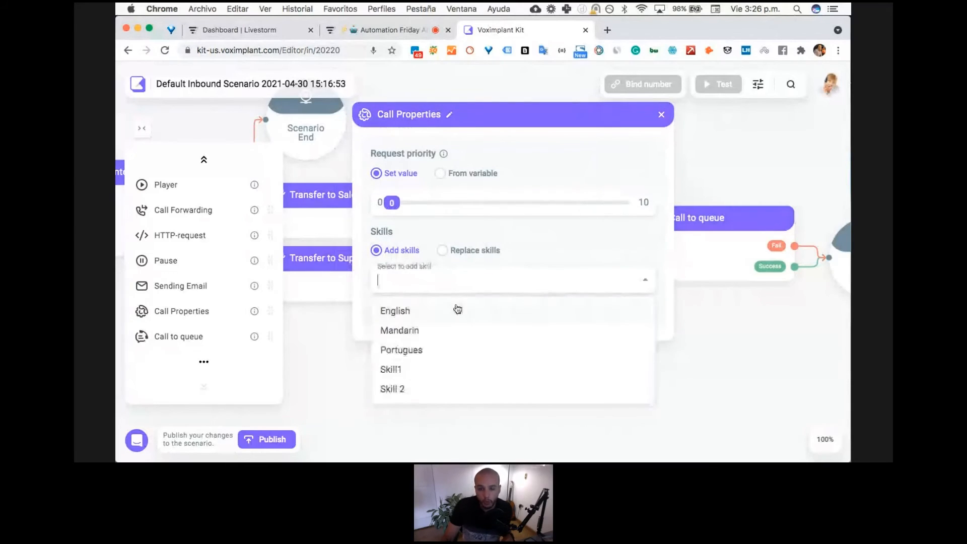
click(400, 390)
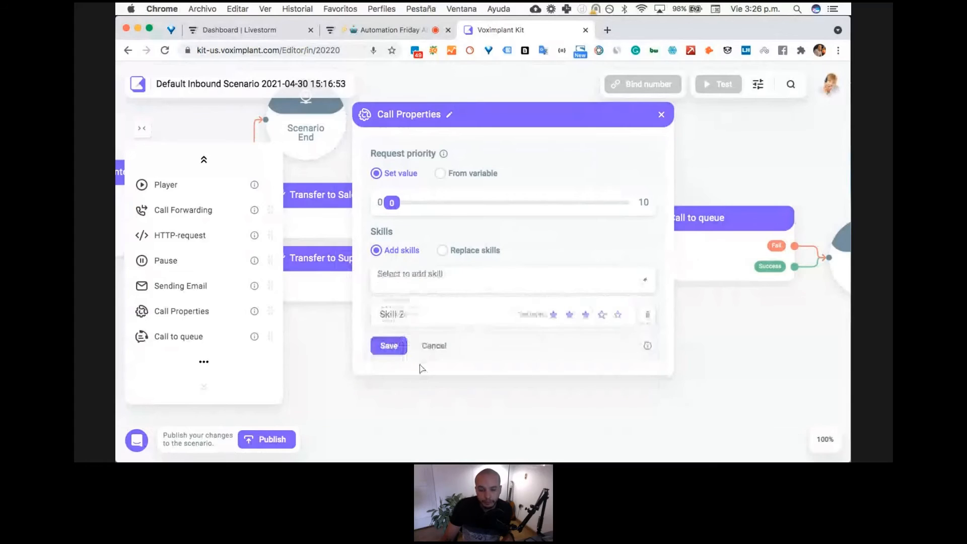
click(388, 345)
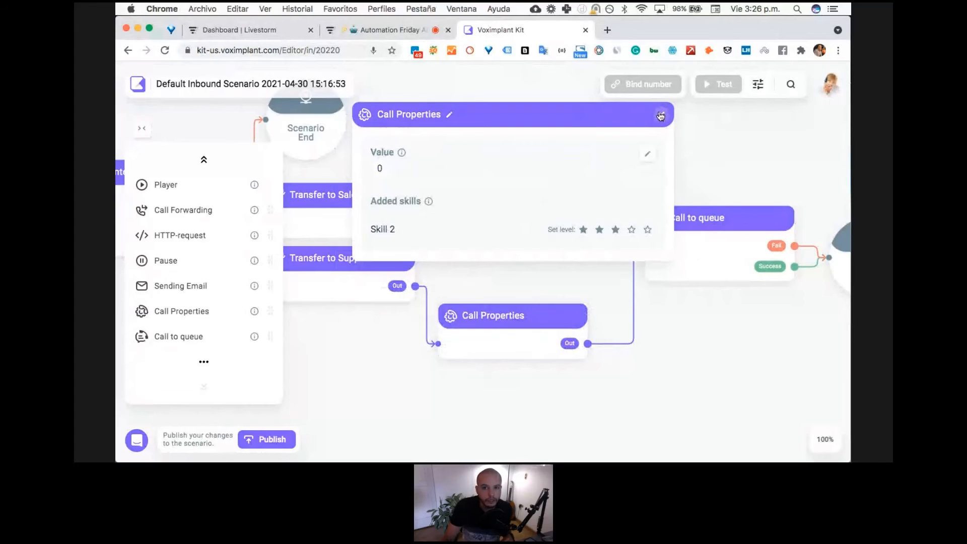
- Link the upper Call Properties output to Call to queue, and move Call to queue and its Scenario End closer to the preceding blocks
click(660, 116)
drag(587, 194, 646, 246)
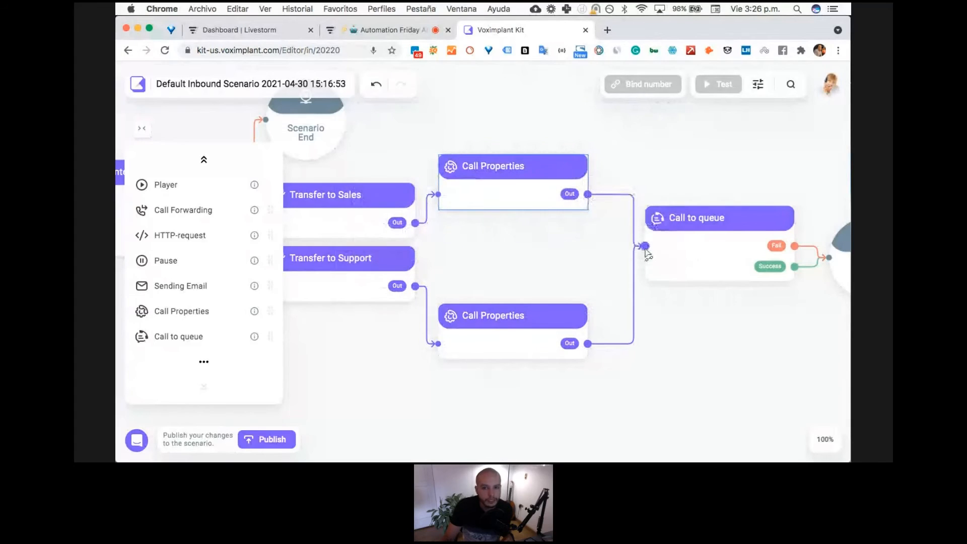
scroll(583, 290, down, 2)
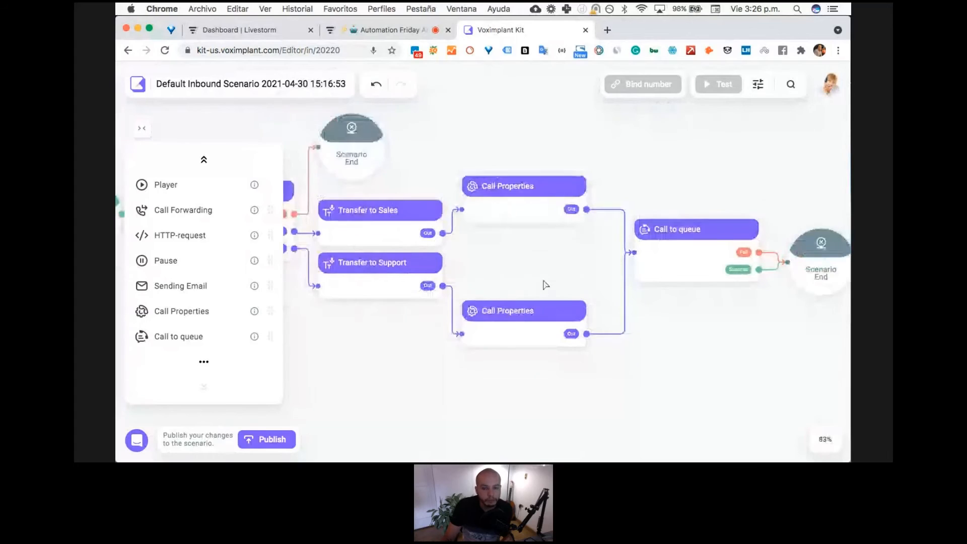
scroll(544, 283, down, 2)
drag(653, 270, 641, 273)
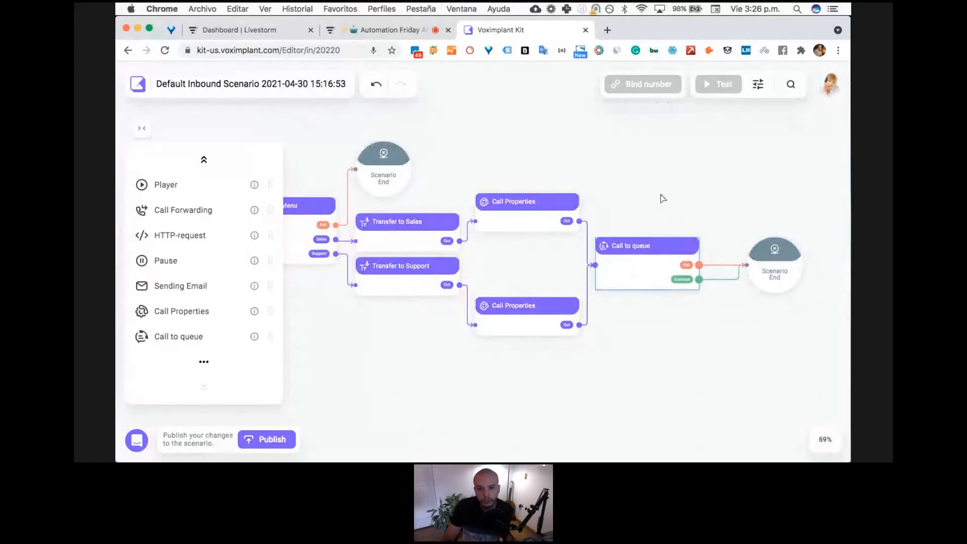
drag(775, 267, 751, 274)
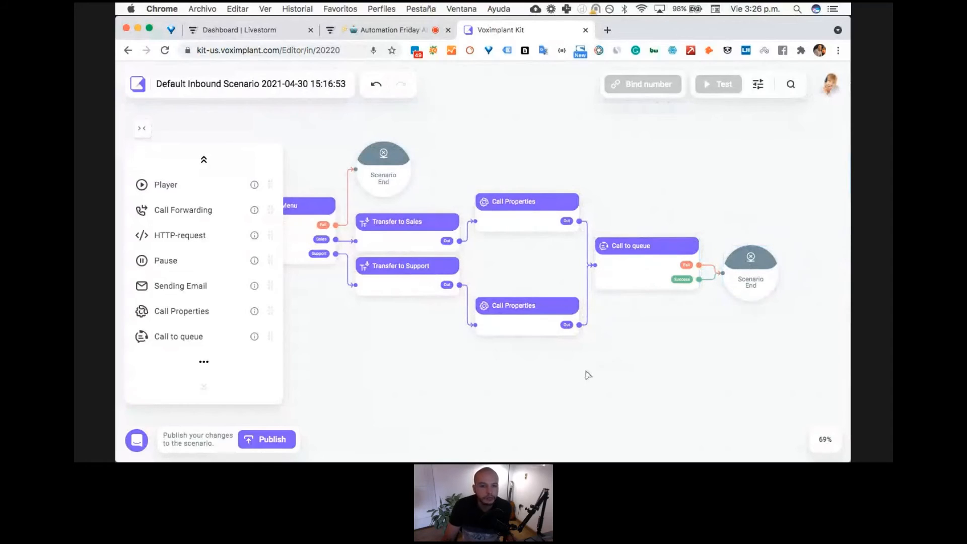
- Collapse the block palette and publish the inbound scenario
drag(511, 358, 572, 366)
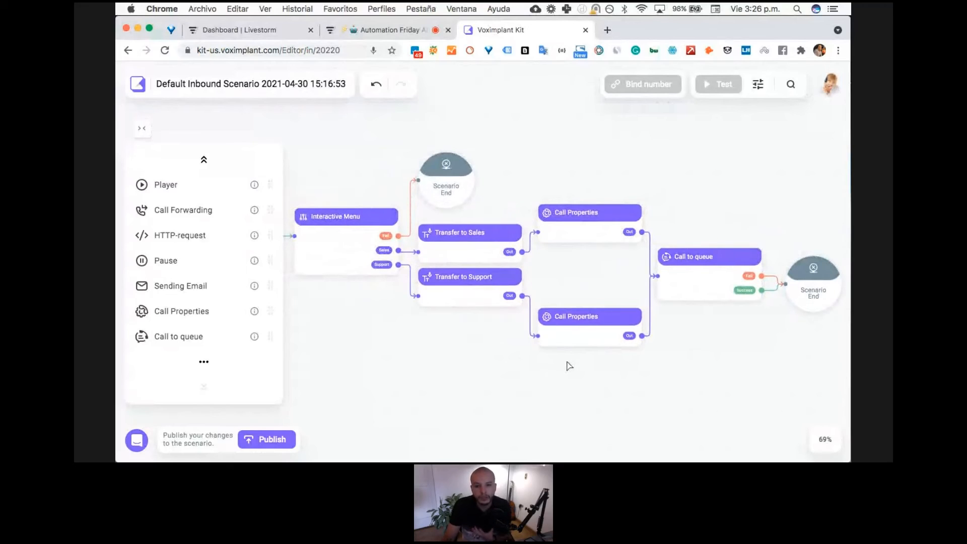
click(141, 130)
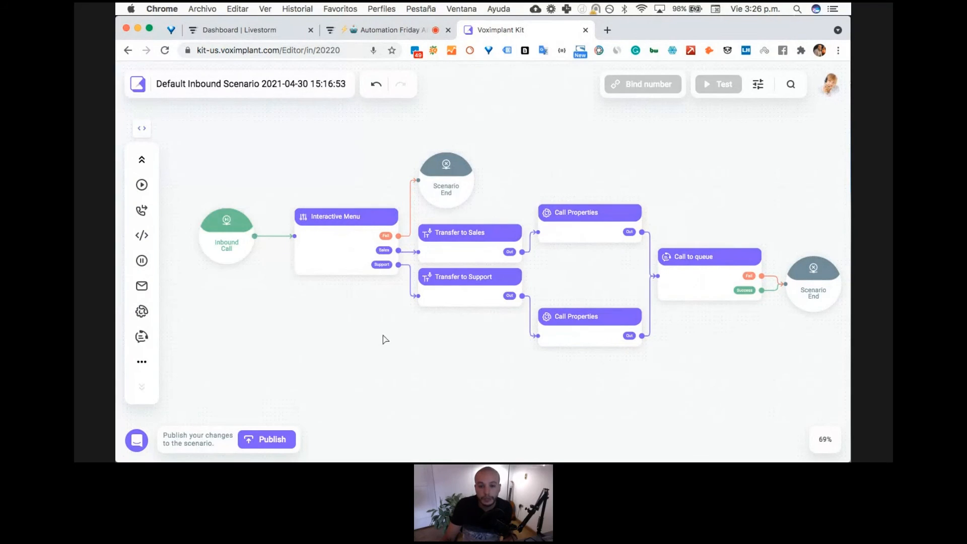
drag(385, 339, 362, 341)
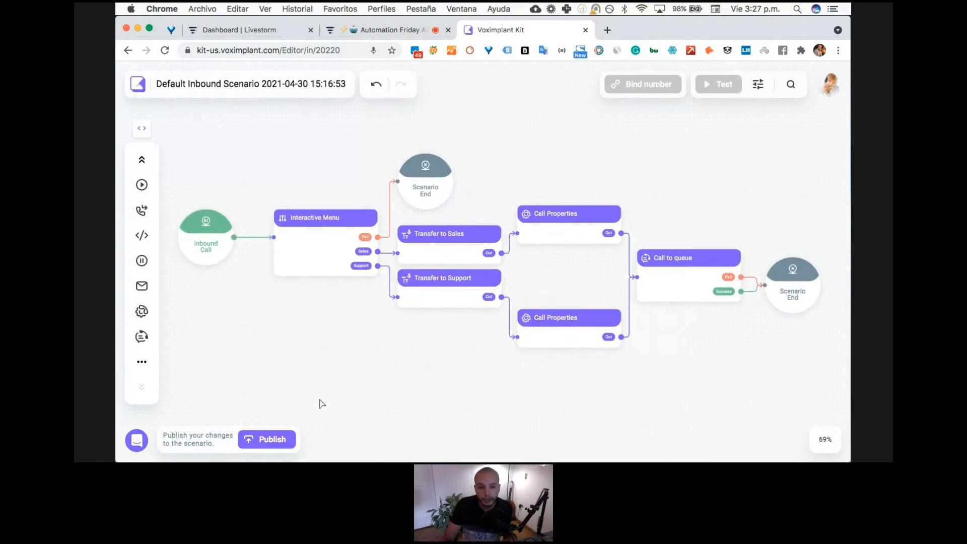
click(267, 439)
click(360, 294)
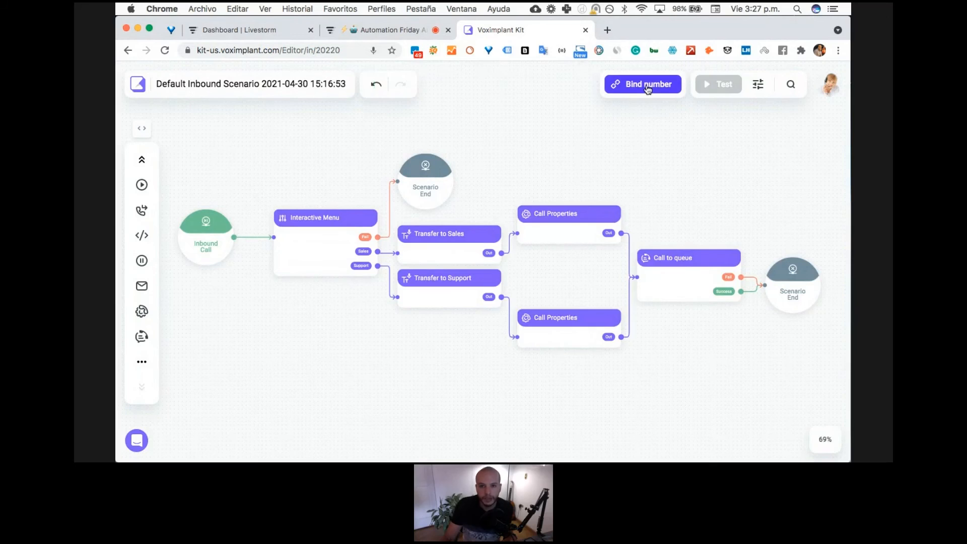
- Check the phone numbers offered for binding to the scenario, and leave without choosing one
click(648, 86)
click(587, 325)
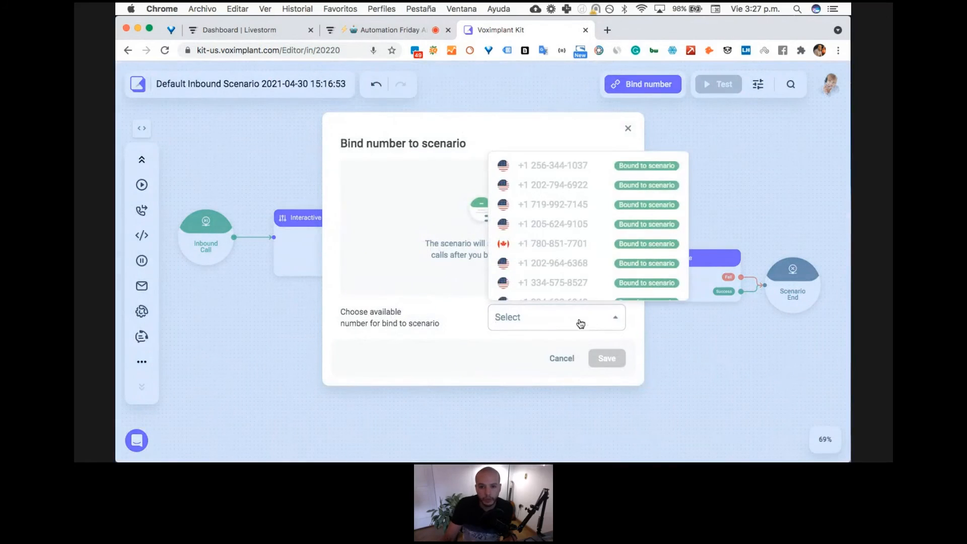
scroll(594, 246, down, 3)
click(560, 359)
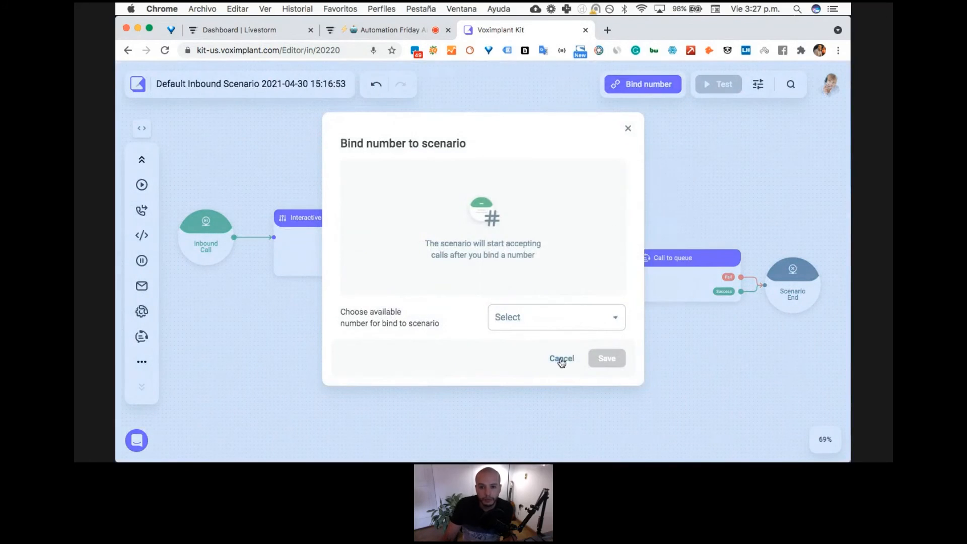
click(562, 359)
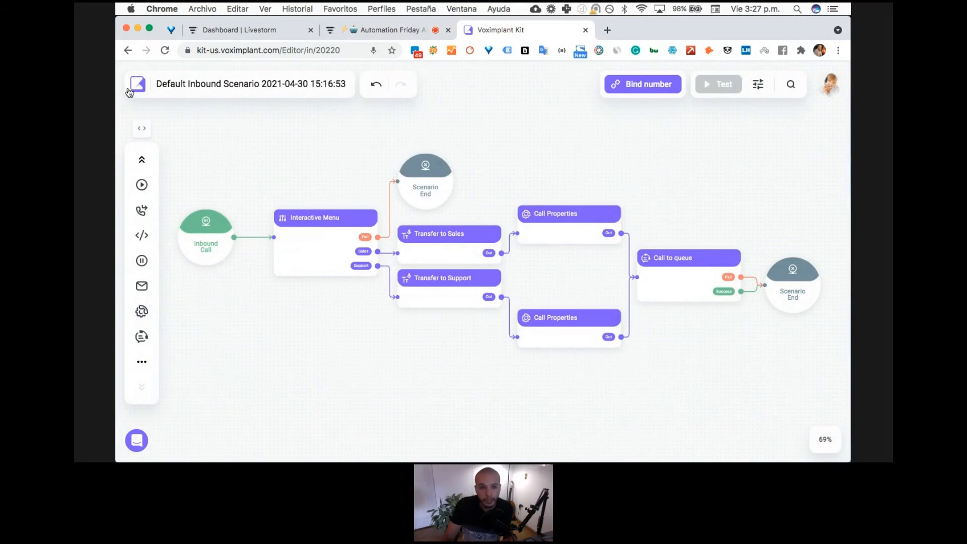
- Leave the scenario editor and open the account's Numbers page
click(137, 86)
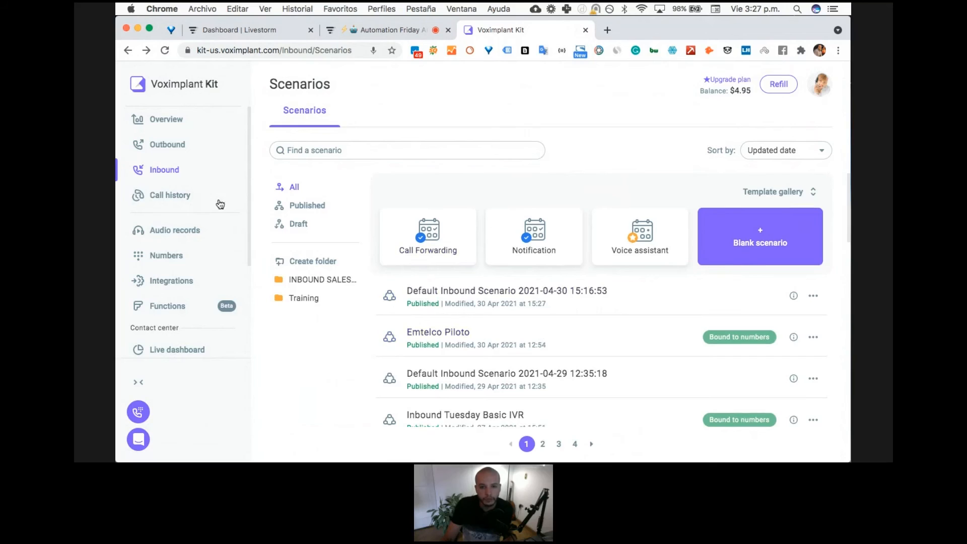
click(163, 266)
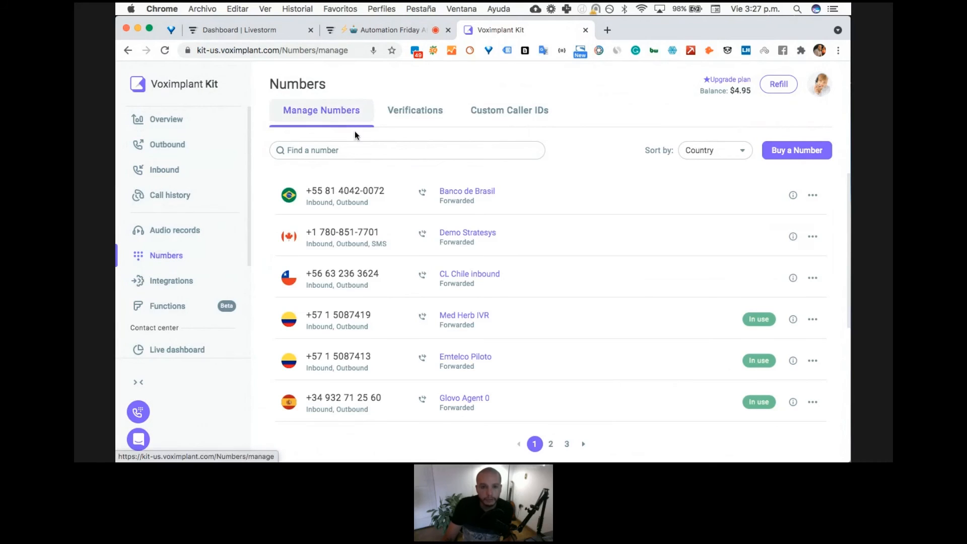
- Explore the options for buying a number, including the country list and the SMS and Outbound capabilities, and cancel without buying
click(801, 150)
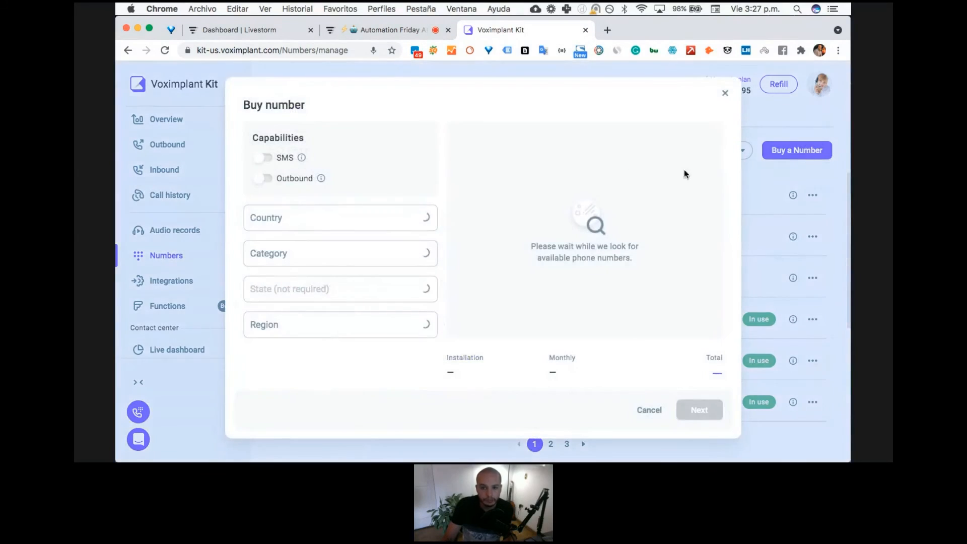
click(360, 218)
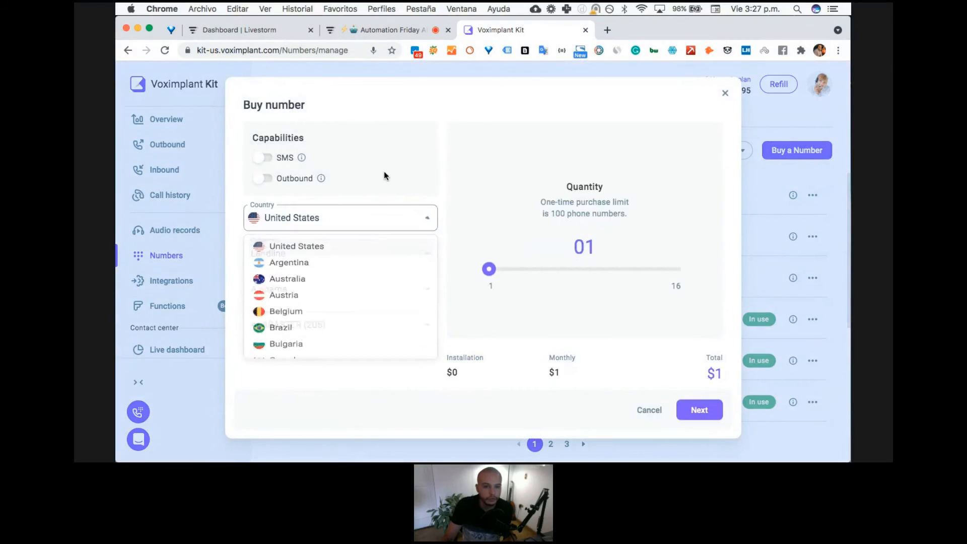
click(391, 220)
scroll(361, 294, down, 10)
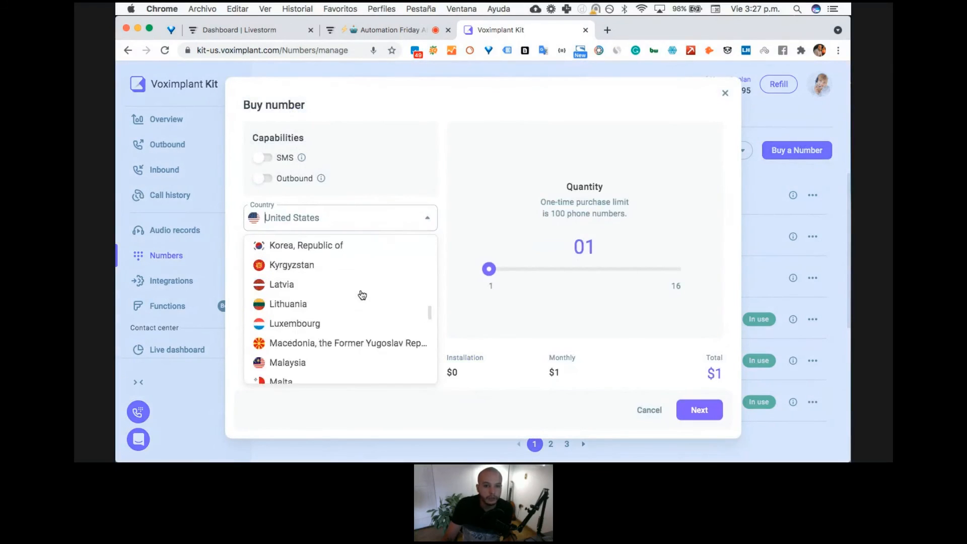
scroll(361, 294, down, 8)
scroll(363, 252, up, 15)
click(388, 150)
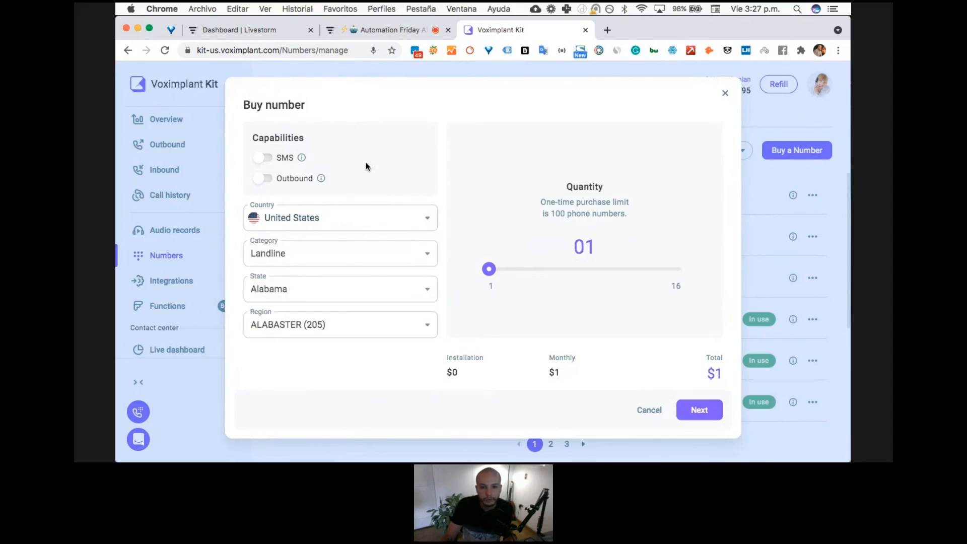
click(263, 160)
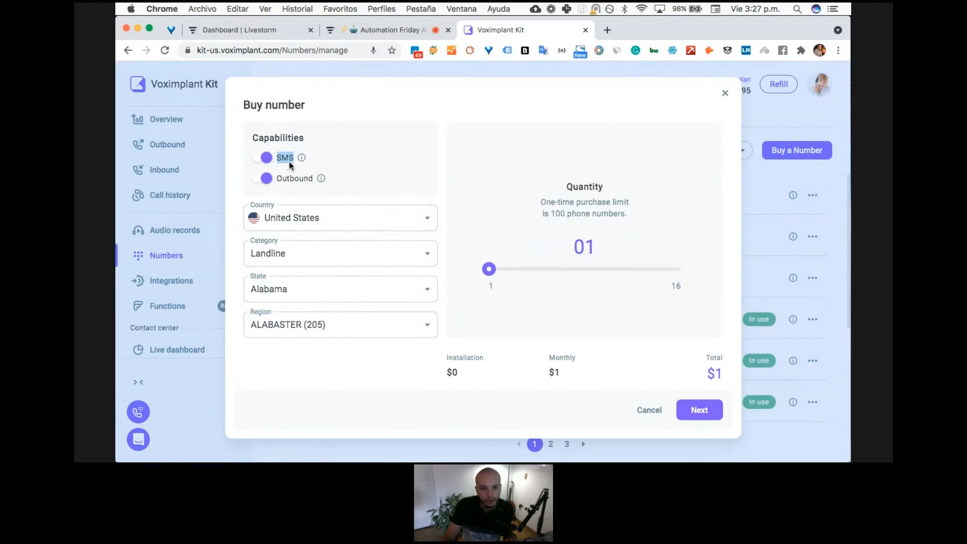
click(346, 156)
click(641, 412)
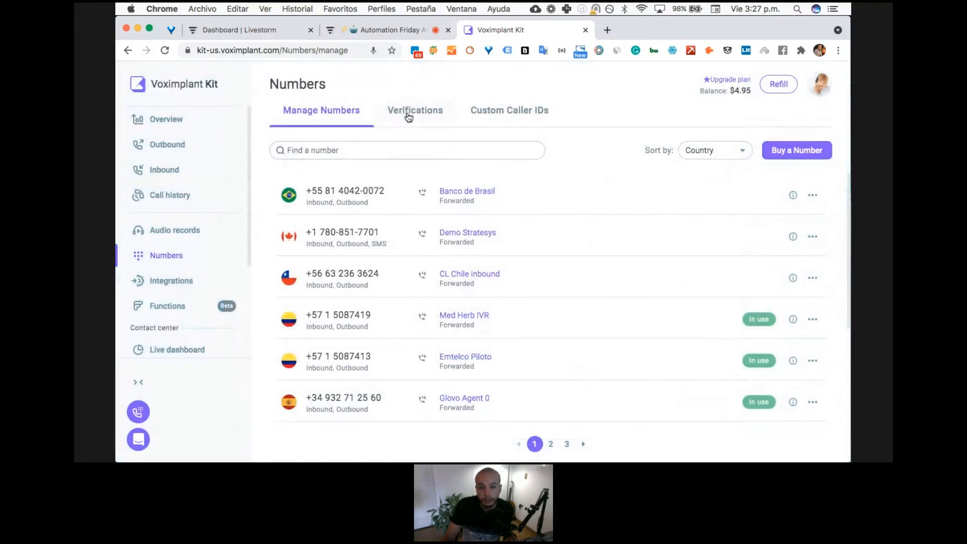
scroll(391, 287, down, 3)
scroll(391, 287, up, 3)
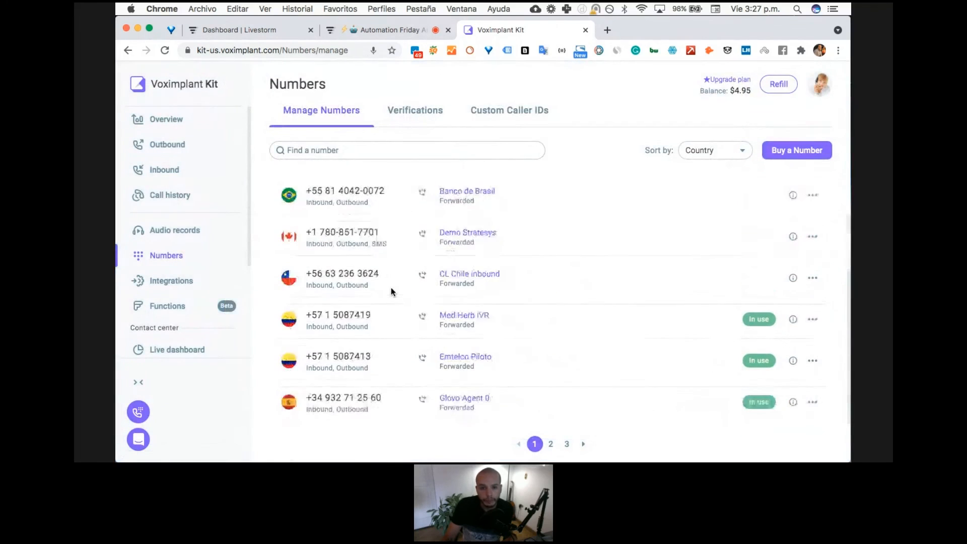
scroll(385, 317, down, 1)
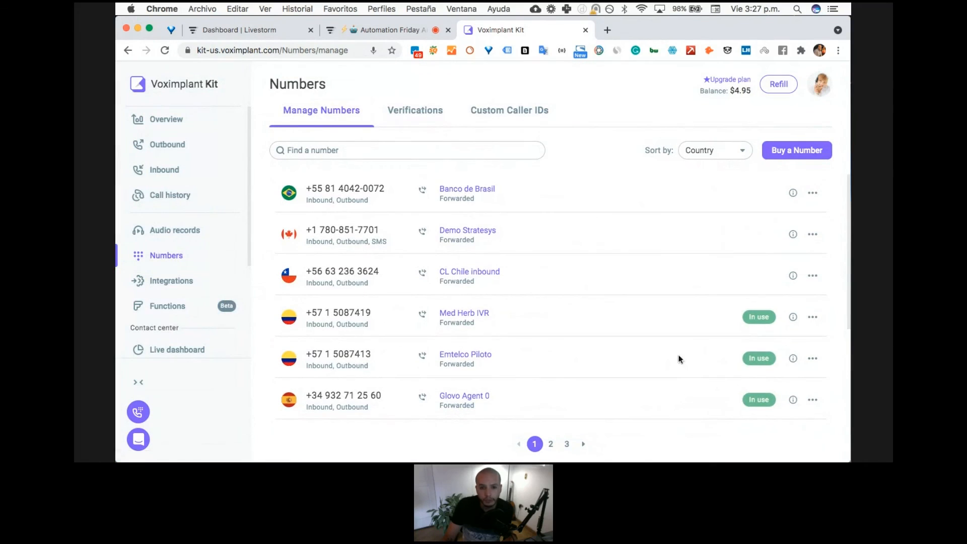
click(812, 361)
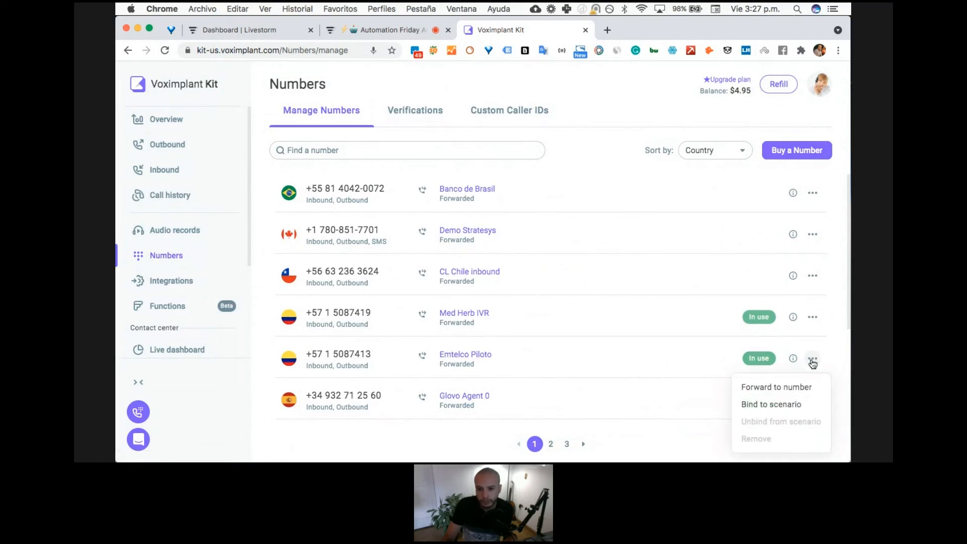
click(786, 405)
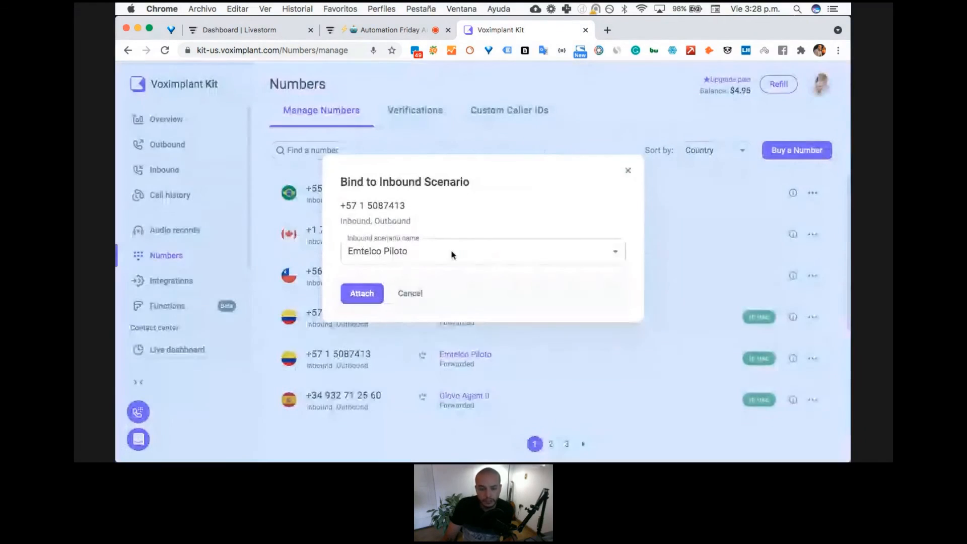
click(456, 259)
scroll(473, 309, up, 5)
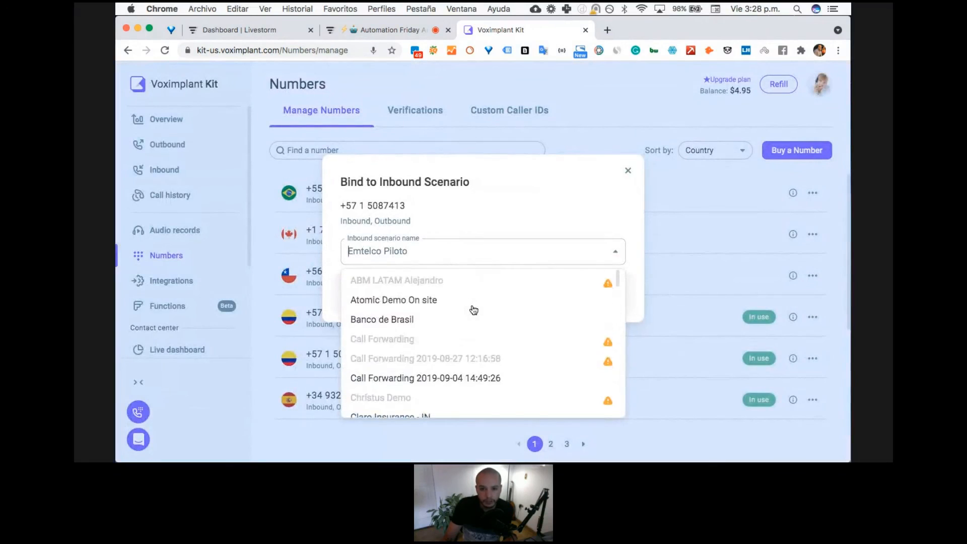
scroll(473, 309, down, 5)
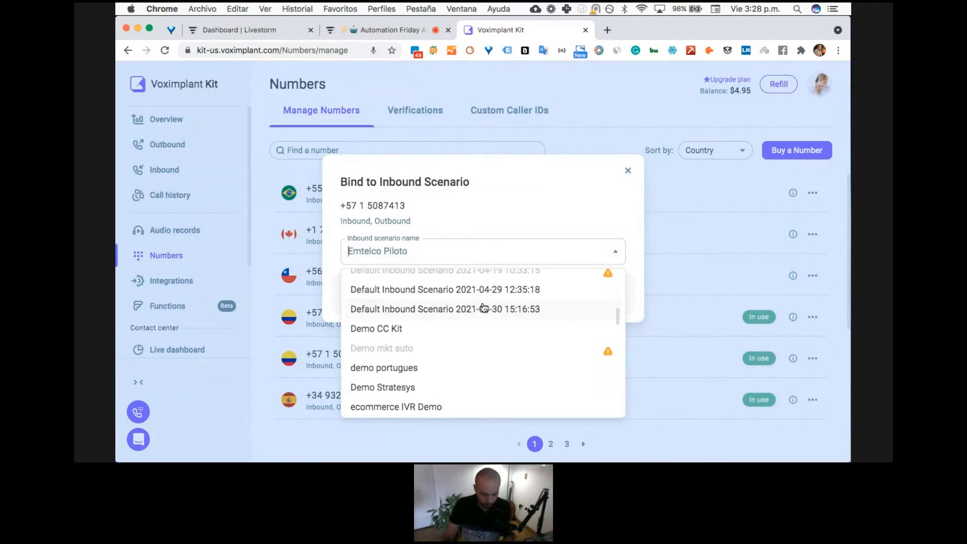
text(defa)
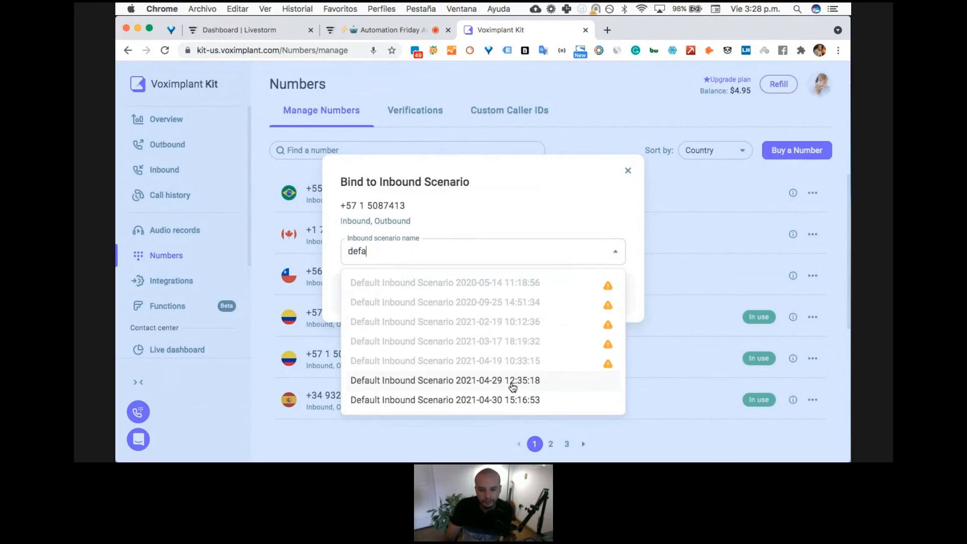
click(514, 401)
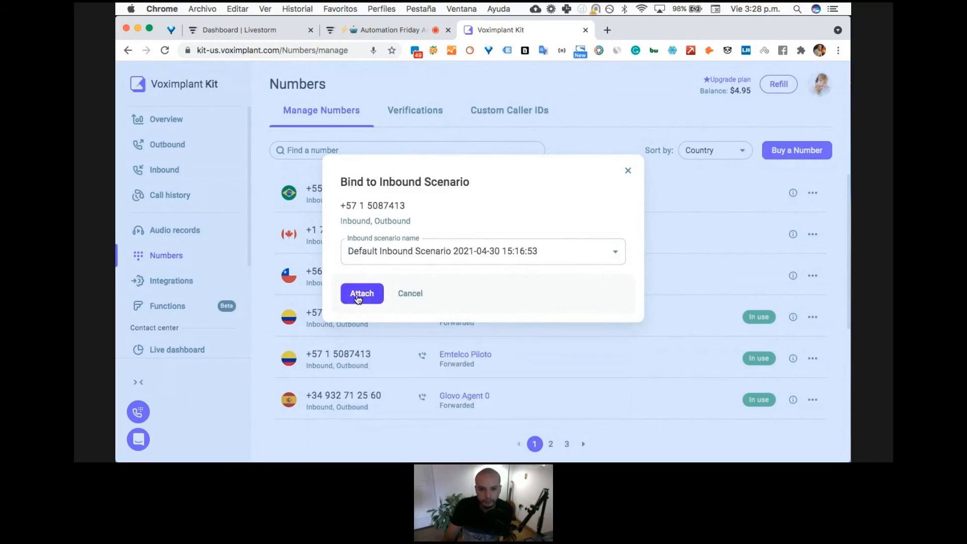
click(355, 296)
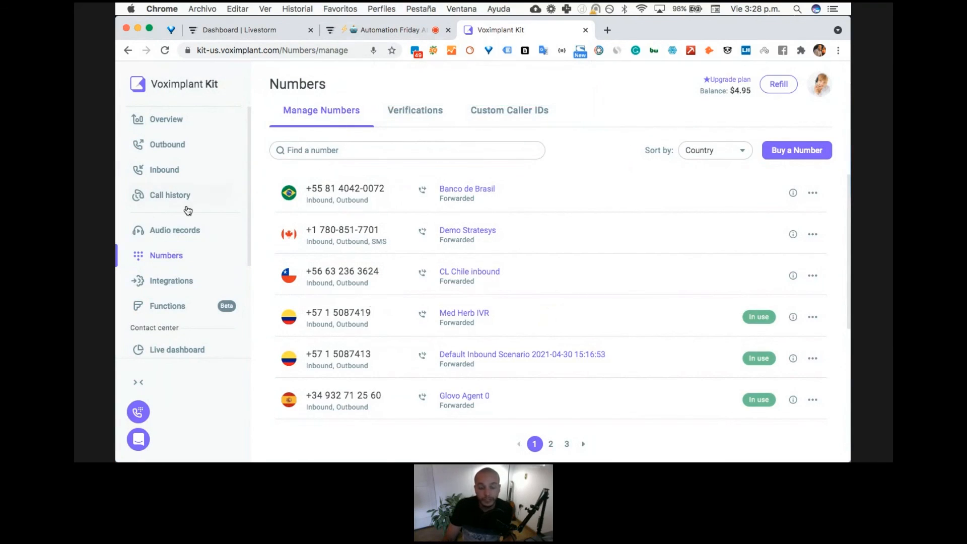
click(170, 172)
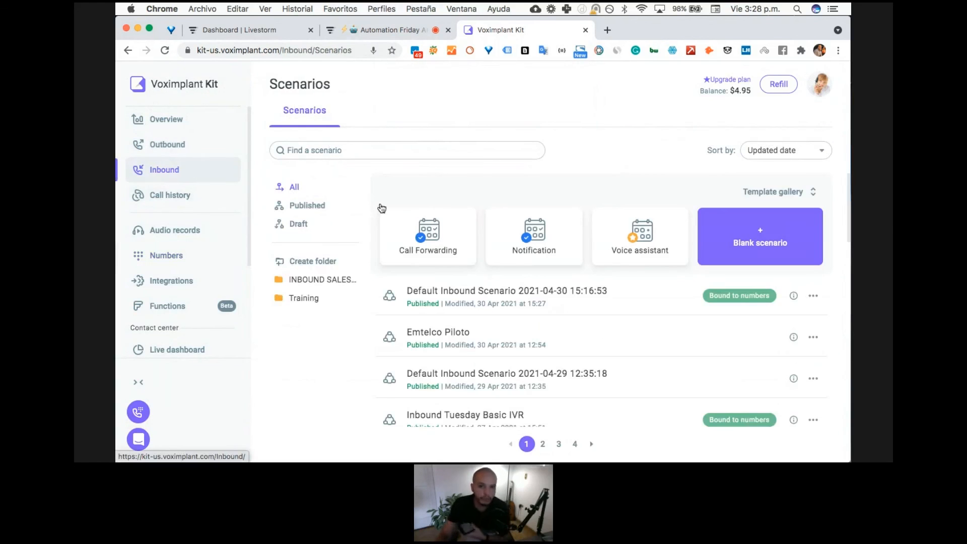
click(496, 290)
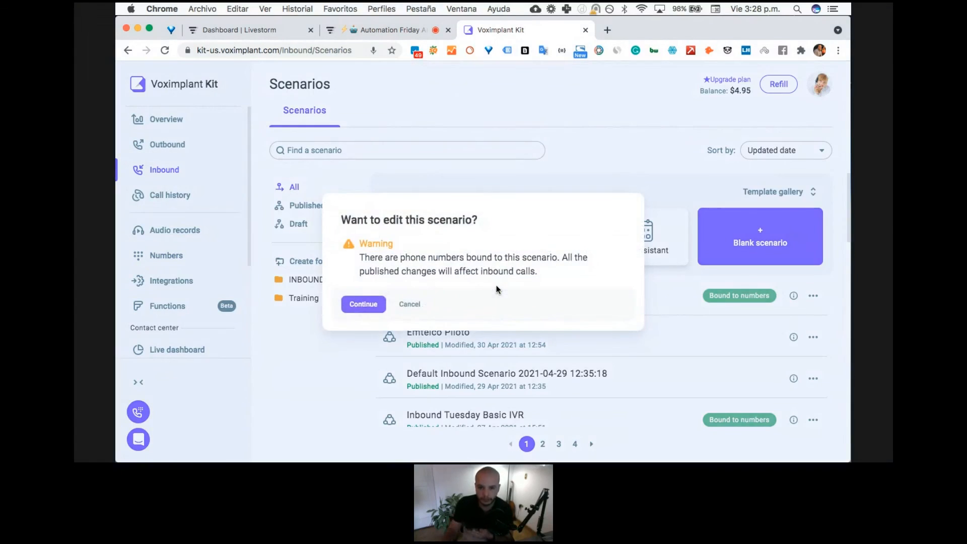
click(363, 304)
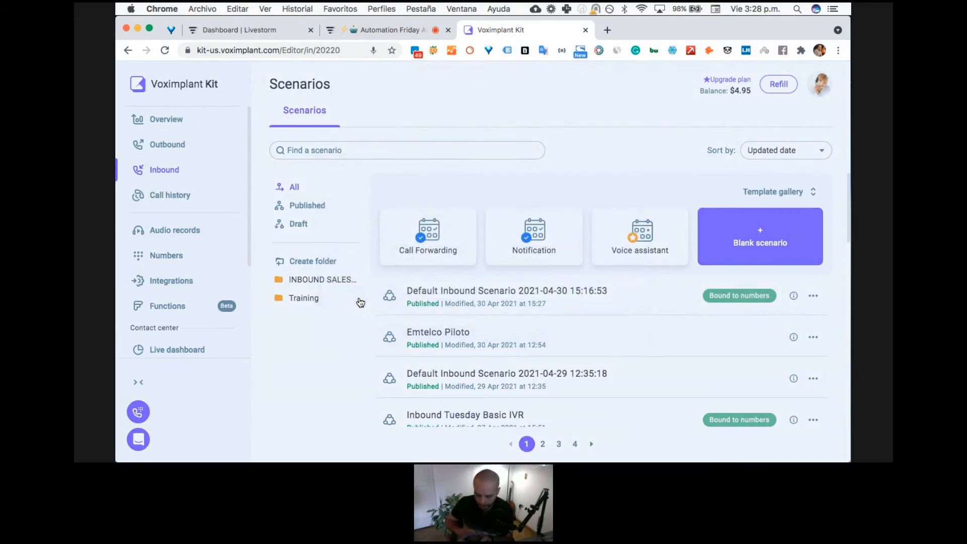